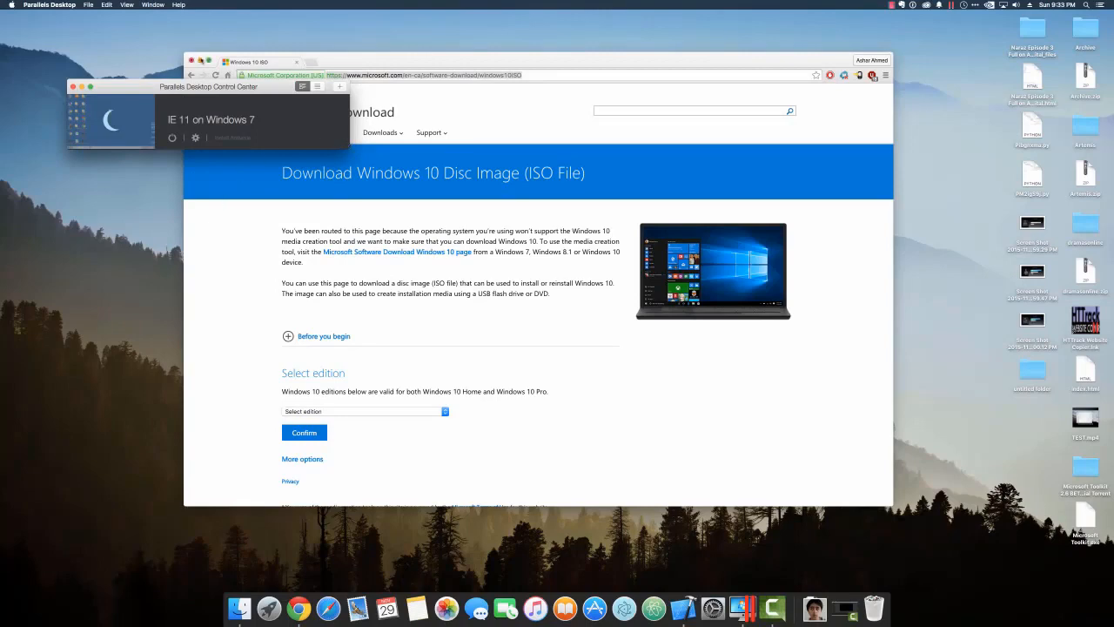
Minimize the Windows 10 ISO browser window and quit Xcode from its Dock icon.
{"action": "left_click", "coordinate": [200, 60]}
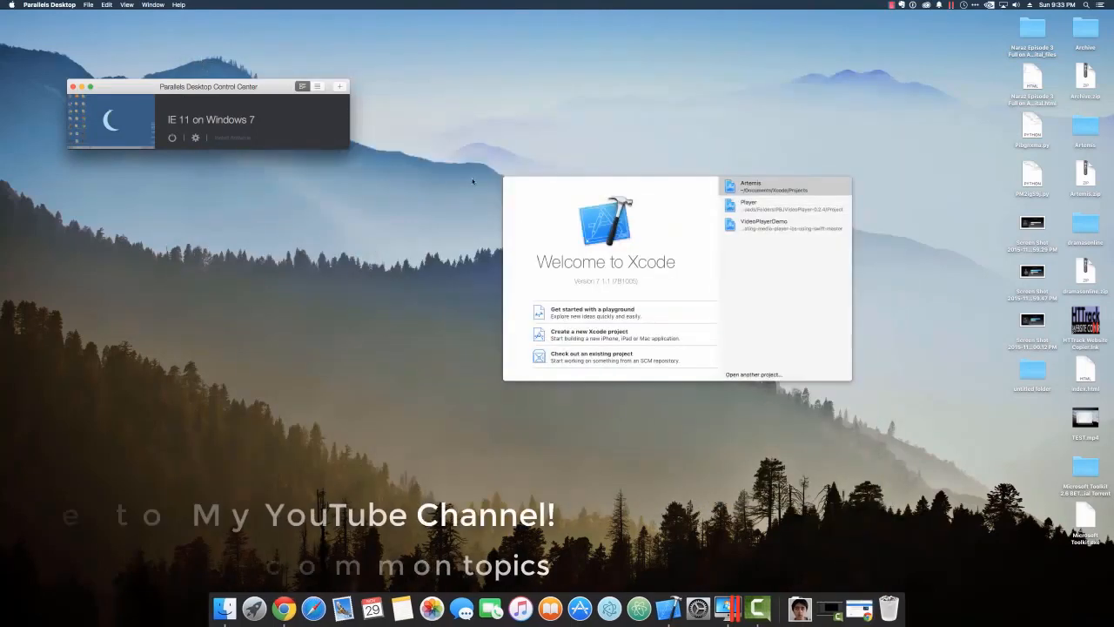
{"action": "right_click", "coordinate": [668, 608]}
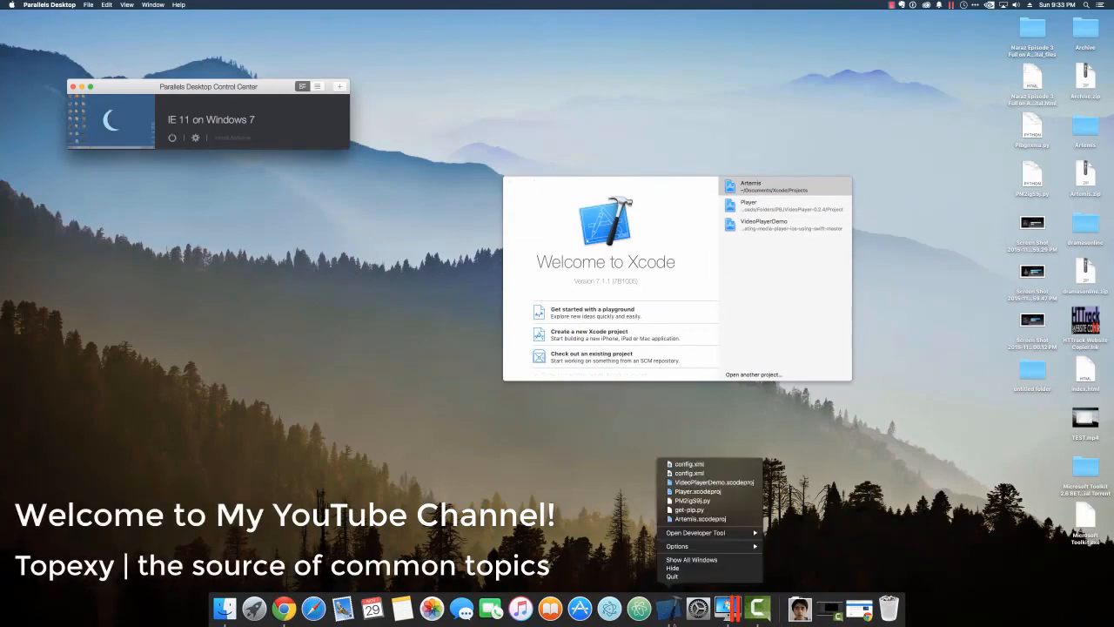
{"action": "left_click", "coordinate": [673, 577]}
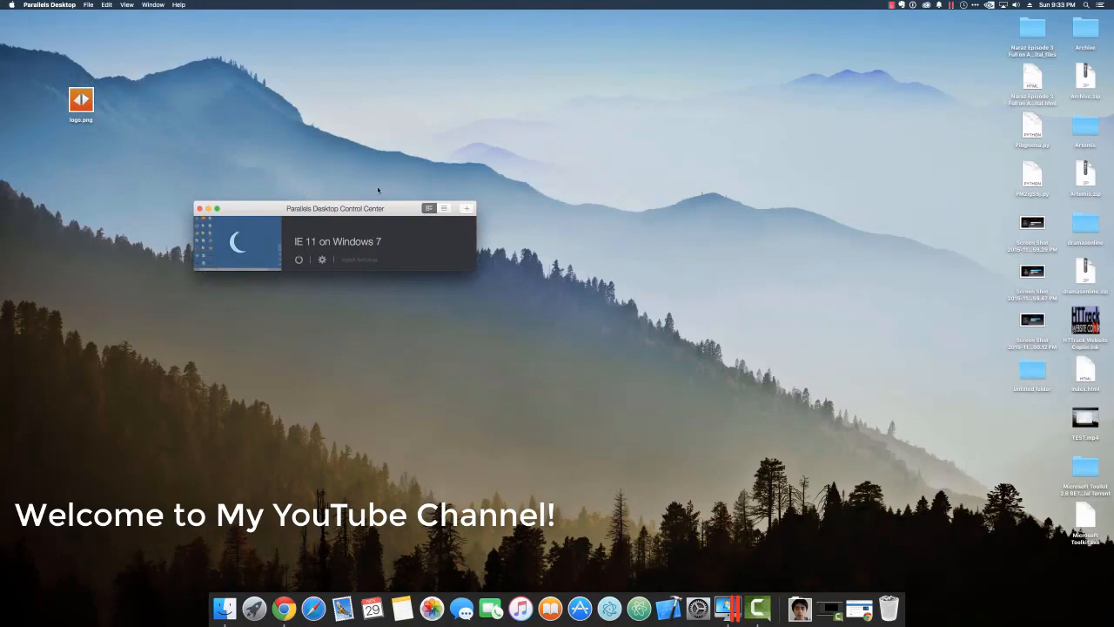
Move logo.png beside the other desktop files and bring the Control Center forward, shifted up-right.
{"action": "left_click_drag", "start_coordinate": [81, 101], "coordinate": [911, 347]}
{"action": "left_click", "coordinate": [708, 308]}
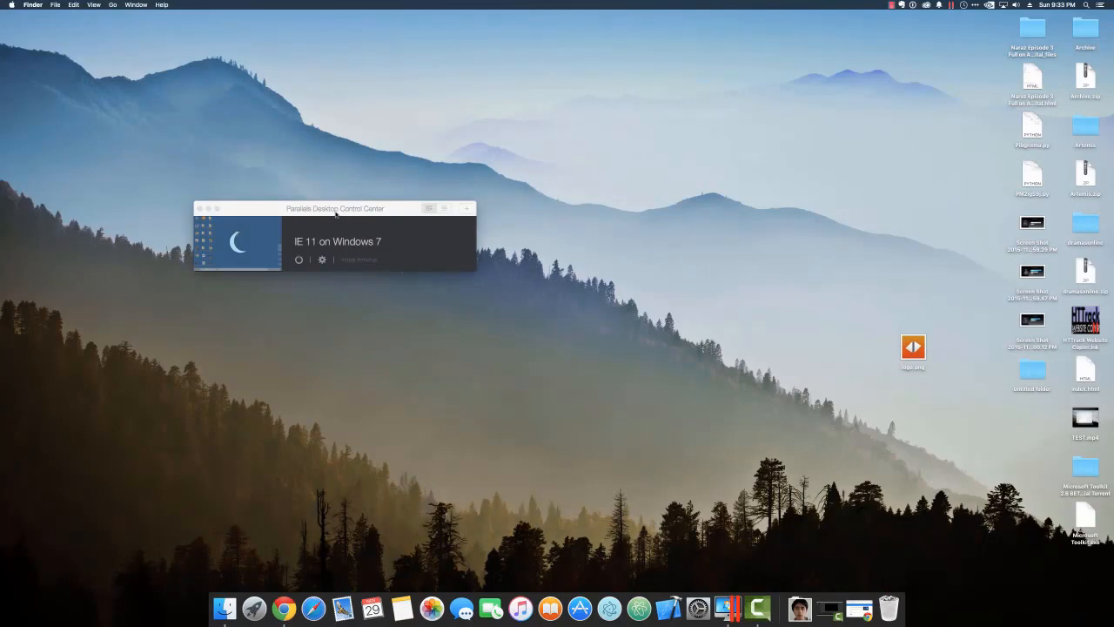
{"action": "left_click", "coordinate": [336, 215]}
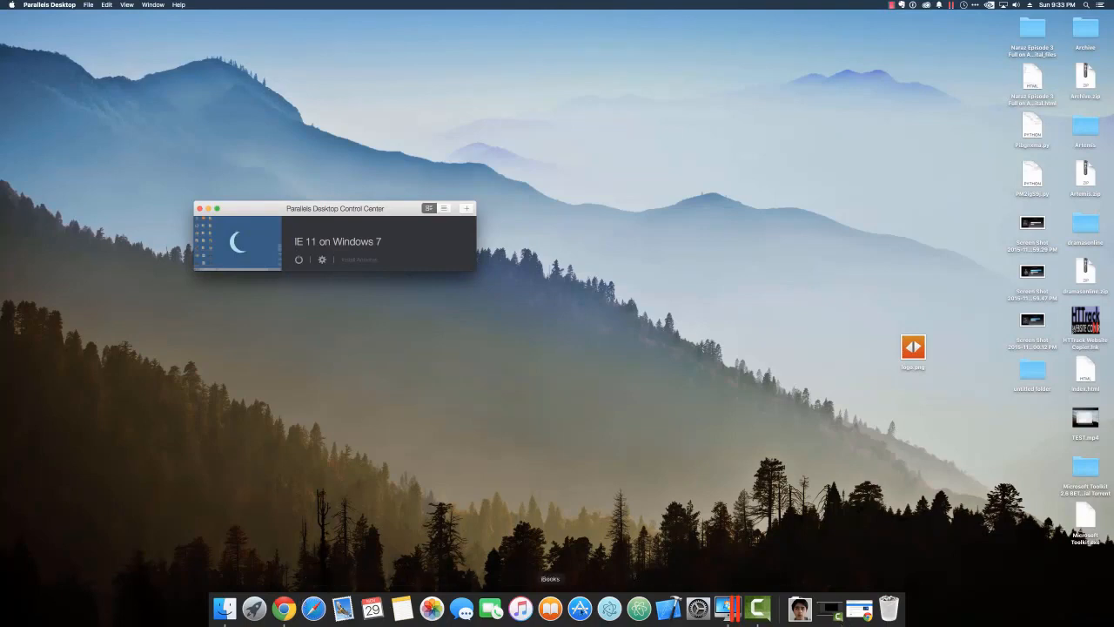
{"action": "left_click_drag", "start_coordinate": [314, 210], "coordinate": [364, 135]}
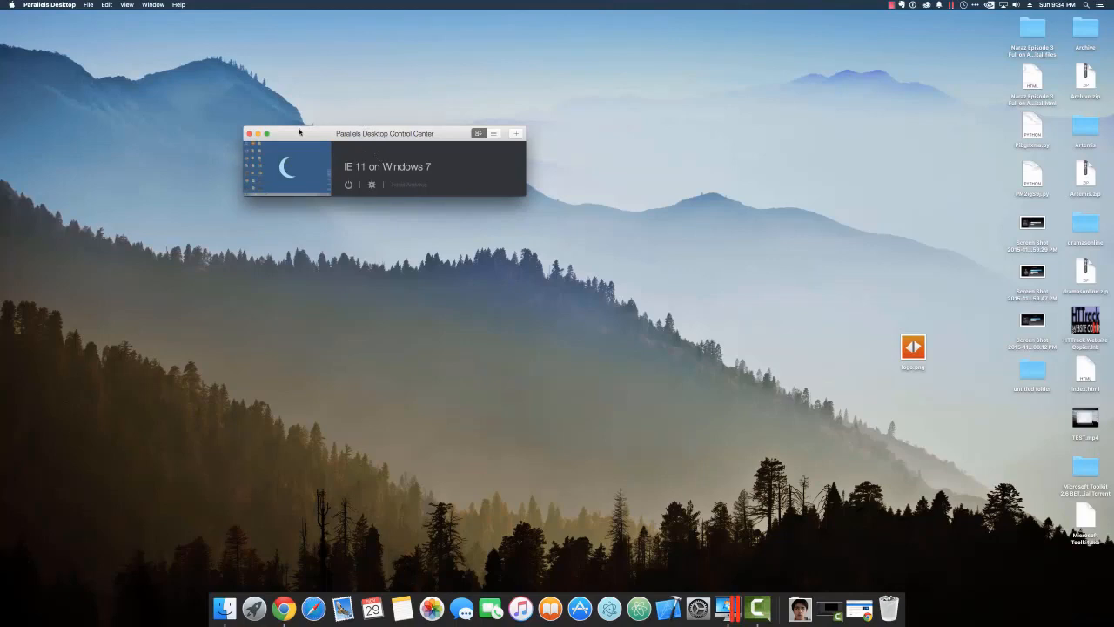
{"action": "left_click_drag", "start_coordinate": [299, 129], "coordinate": [318, 155]}
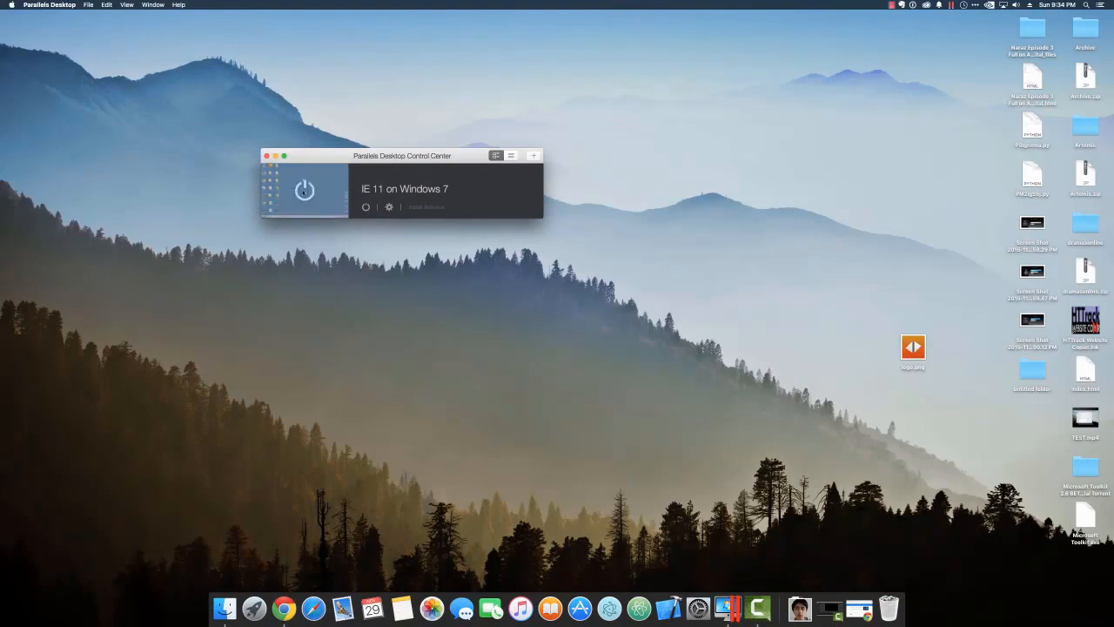
{"action": "left_click_drag", "start_coordinate": [452, 153], "coordinate": [383, 85]}
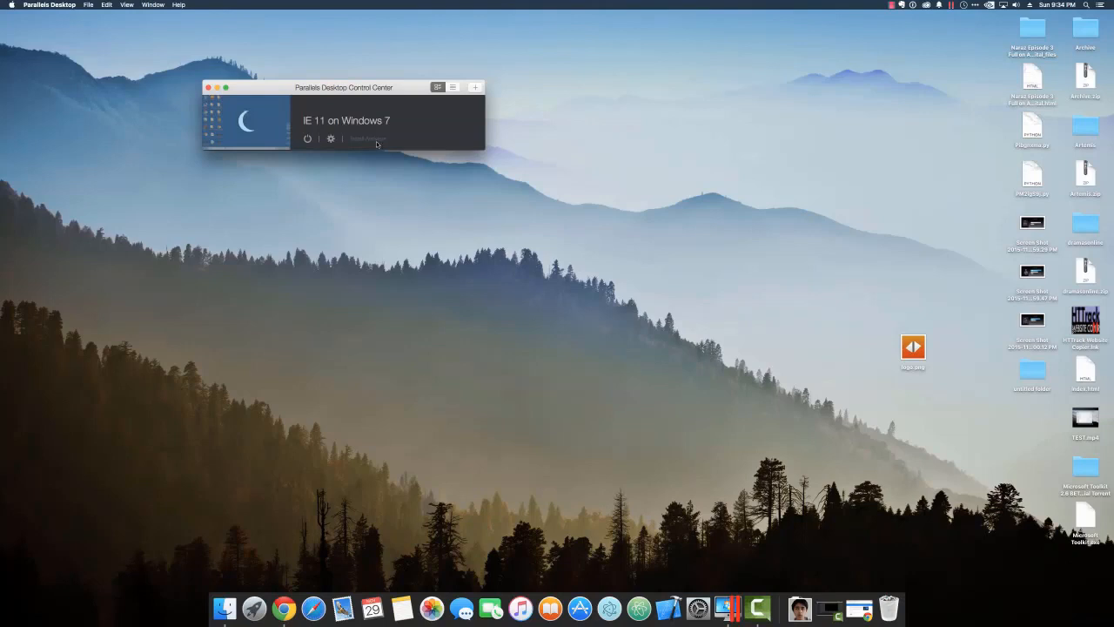
{"action": "left_click_drag", "start_coordinate": [298, 87], "coordinate": [341, 173]}
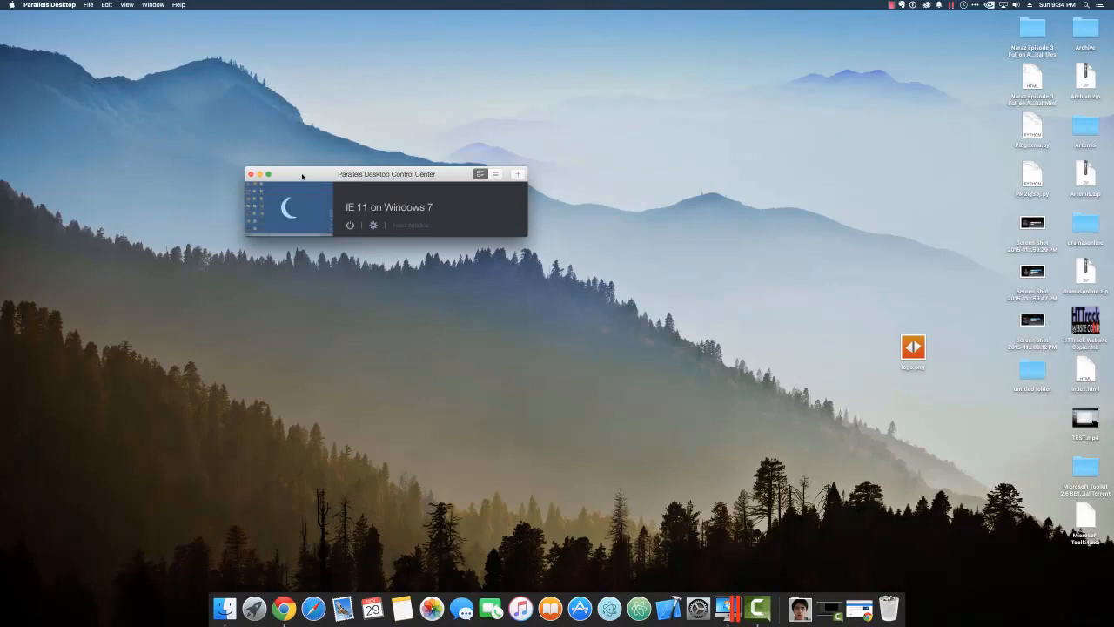
{"action": "left_click_drag", "start_coordinate": [302, 177], "coordinate": [270, 177]}
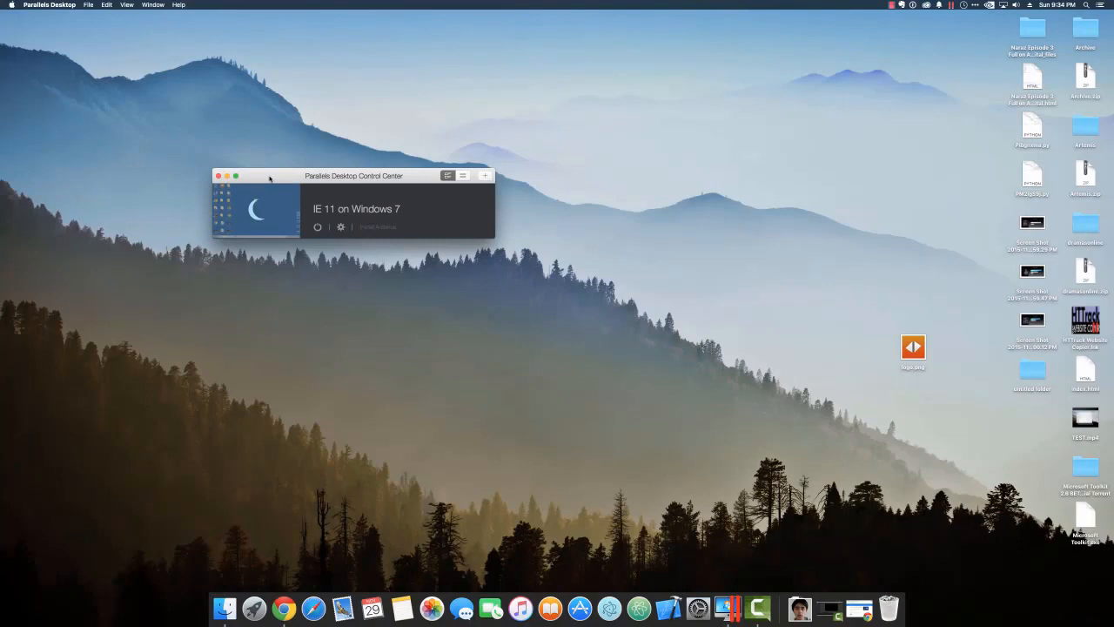
{"action": "left_click_drag", "start_coordinate": [269, 178], "coordinate": [269, 177]}
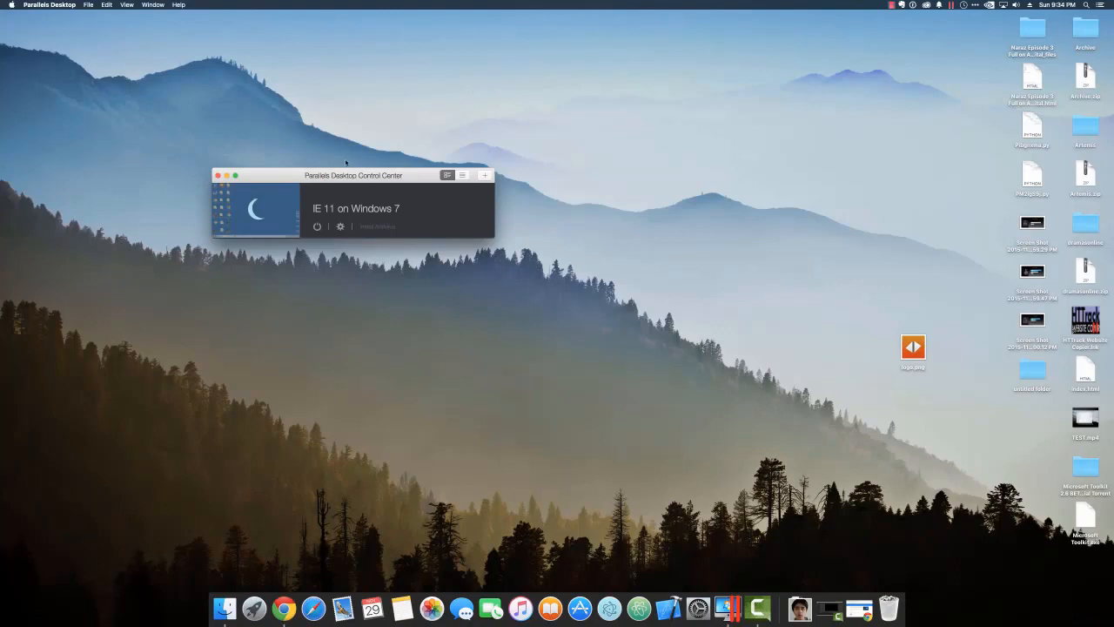
{"action": "left_click_drag", "start_coordinate": [344, 173], "coordinate": [387, 217]}
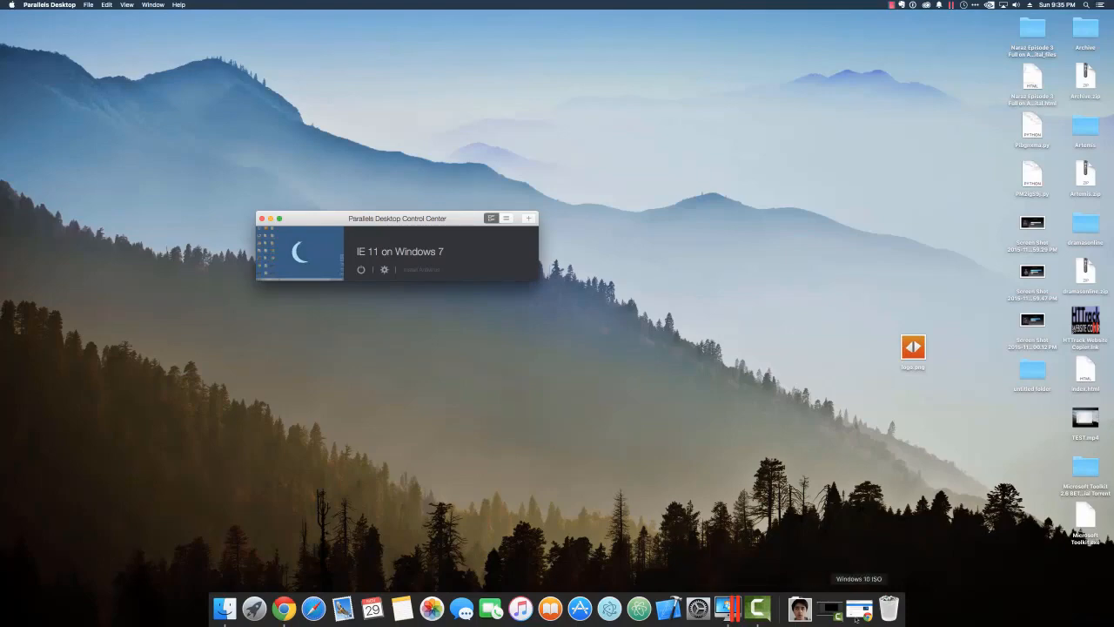
Restore the Chrome window and scroll the Windows 10 ISO page down to Select edition.
{"action": "left_click", "coordinate": [860, 609]}
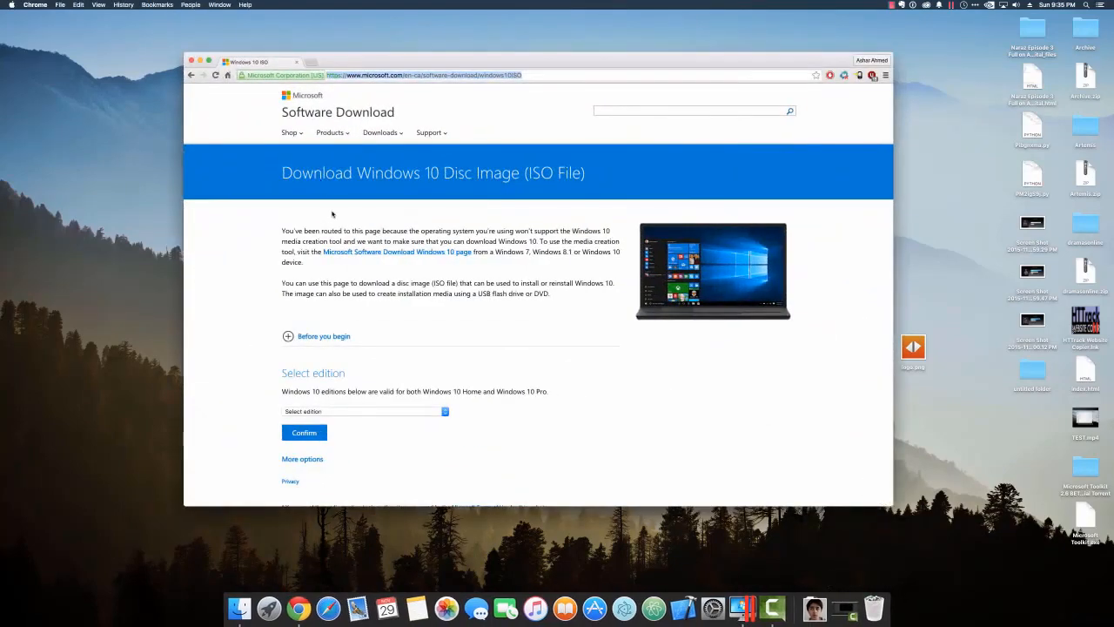
{"action": "left_click", "coordinate": [335, 218]}
{"action": "left_click_drag", "start_coordinate": [282, 173], "coordinate": [467, 173]}
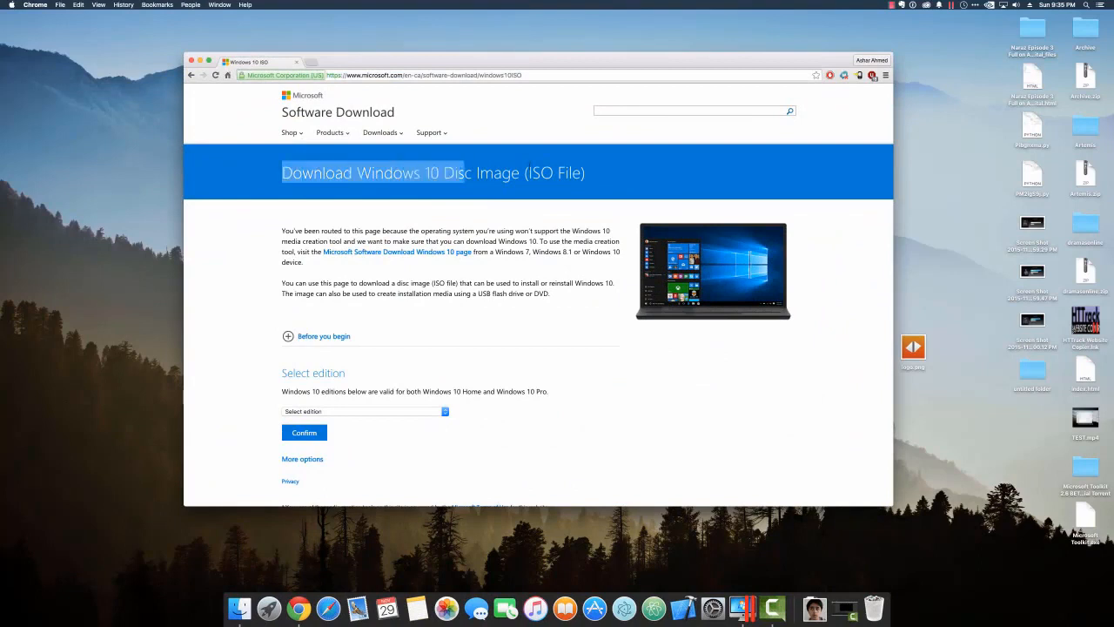
{"action": "left_click", "coordinate": [680, 157]}
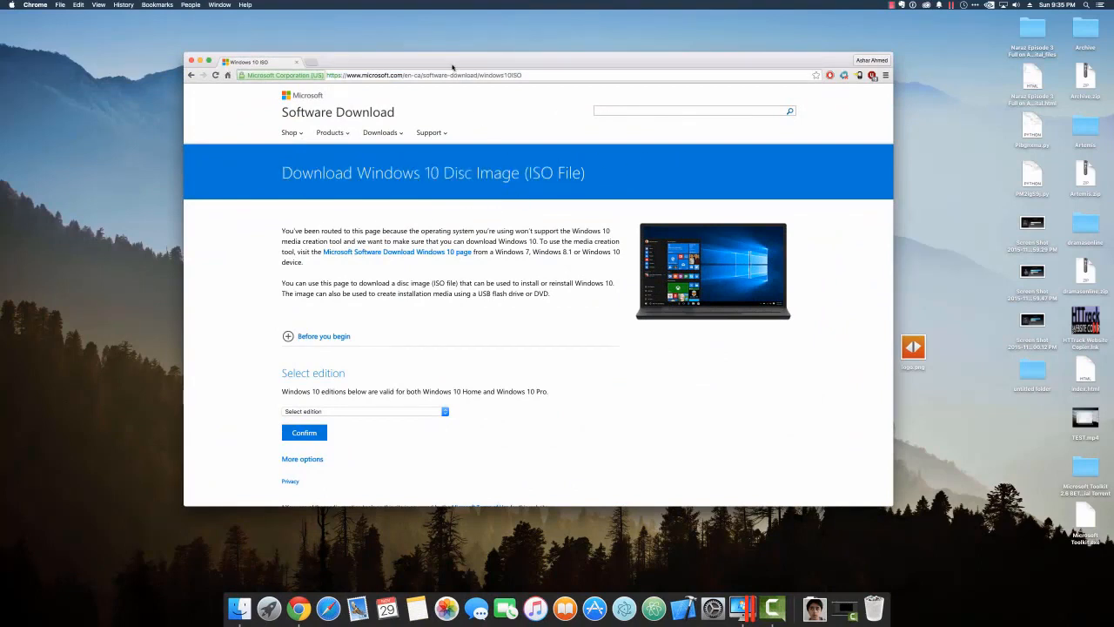
{"action": "scroll", "coordinate": [454, 318], "scroll_direction": "down", "scroll_amount": 5}
{"action": "scroll", "coordinate": [420, 249], "scroll_direction": "up", "scroll_amount": 5}
{"action": "scroll", "coordinate": [339, 492], "scroll_direction": "down", "scroll_amount": 1}
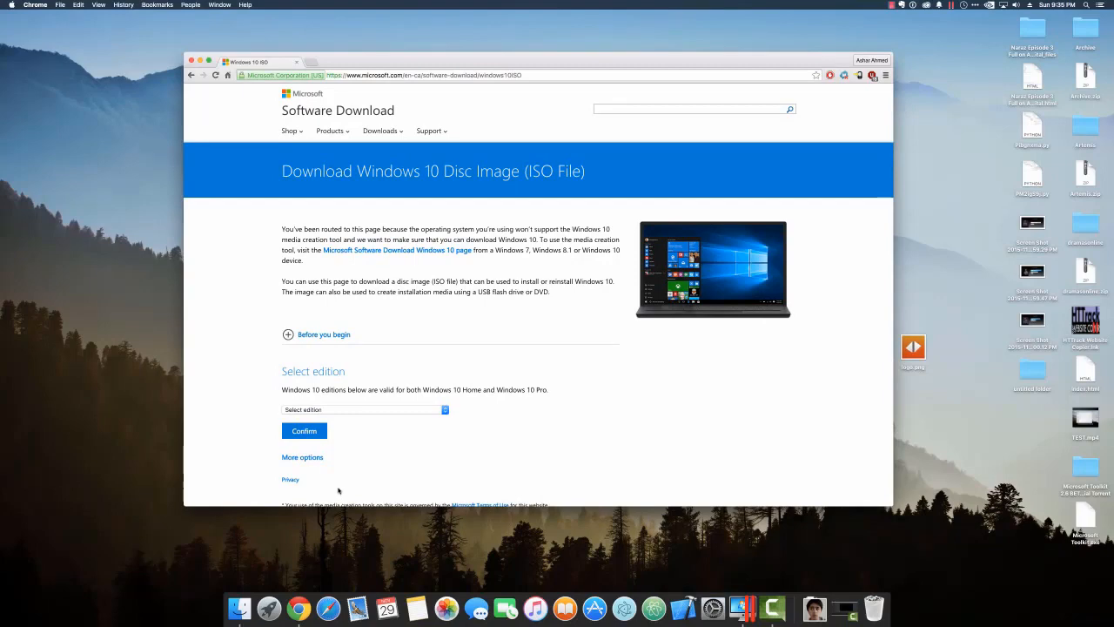
{"action": "scroll", "coordinate": [339, 492], "scroll_direction": "down", "scroll_amount": 5}
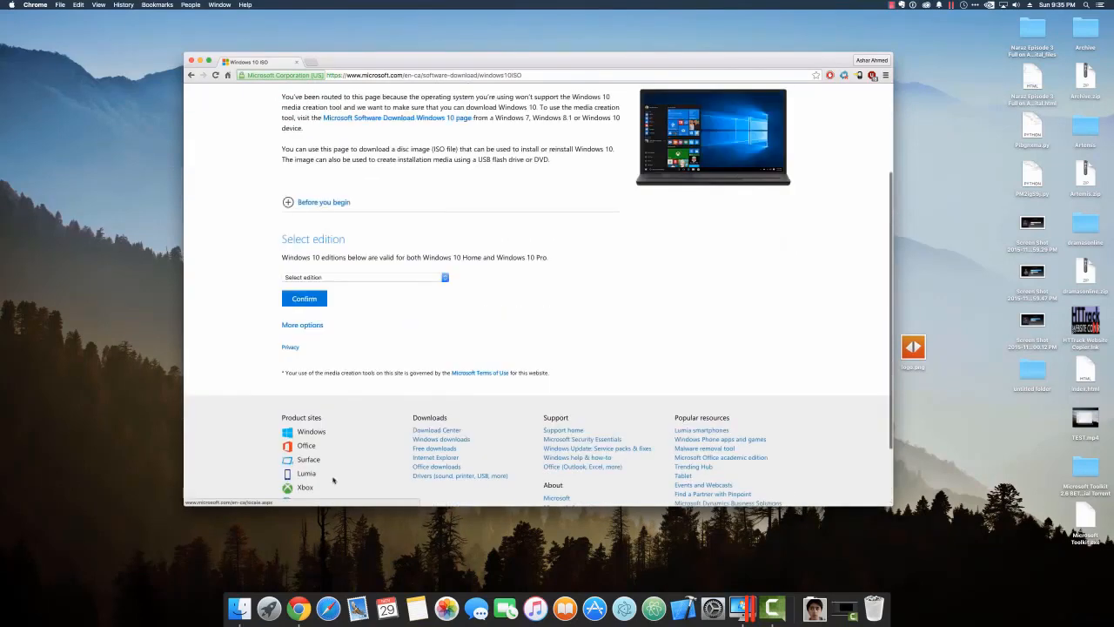
Select Windows 10 as the edition and confirm it.
{"action": "left_click", "coordinate": [329, 277]}
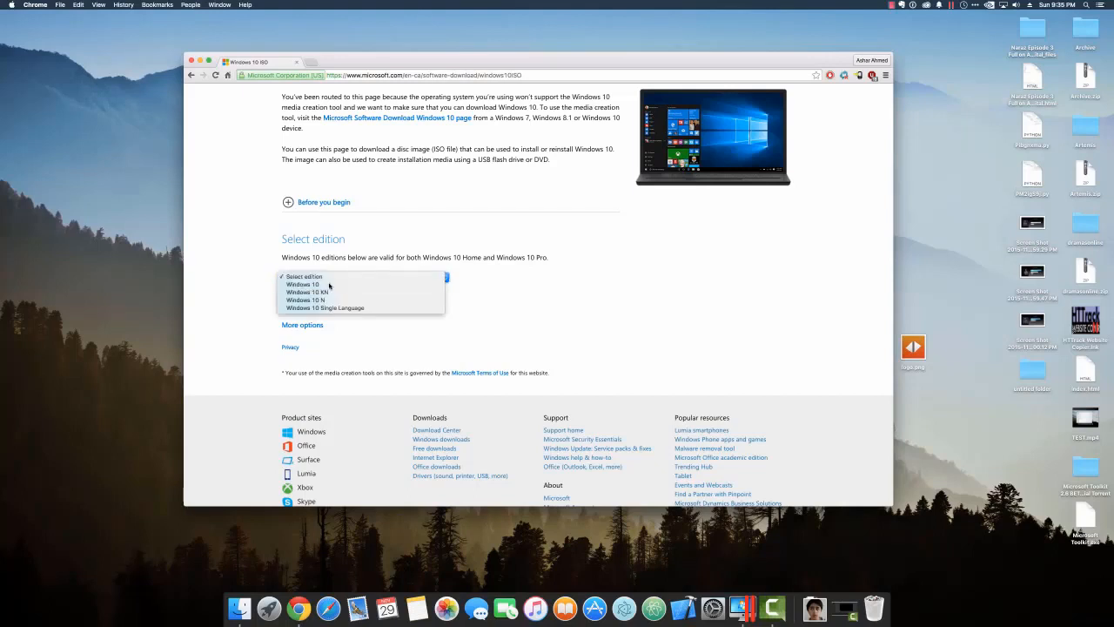
{"action": "left_click", "coordinate": [328, 283]}
{"action": "left_click", "coordinate": [327, 278]}
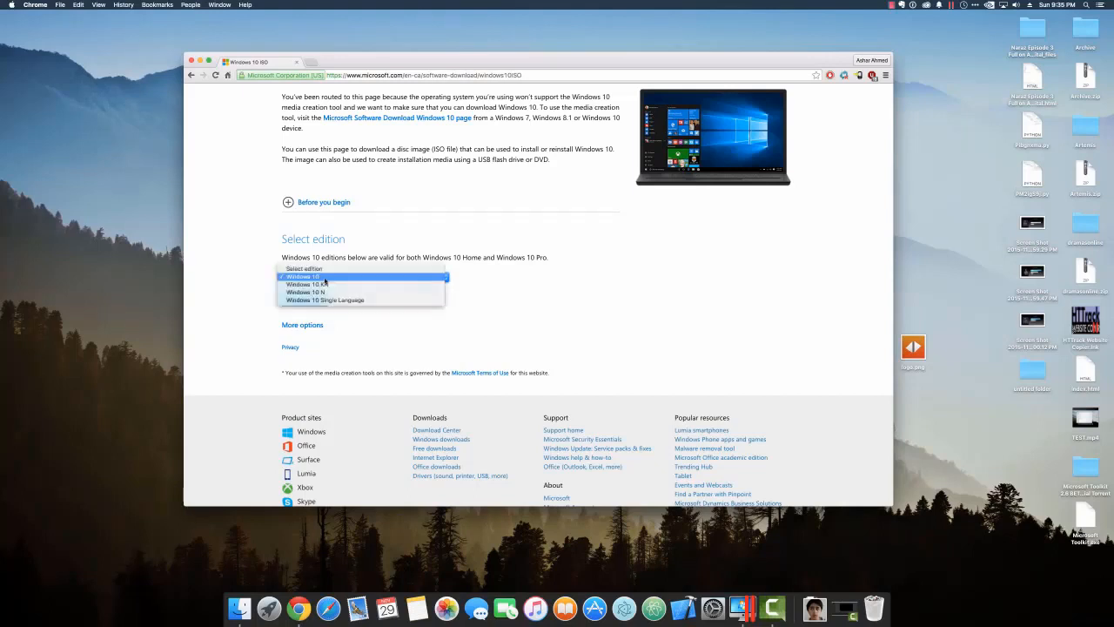
{"action": "left_click", "coordinate": [355, 275]}
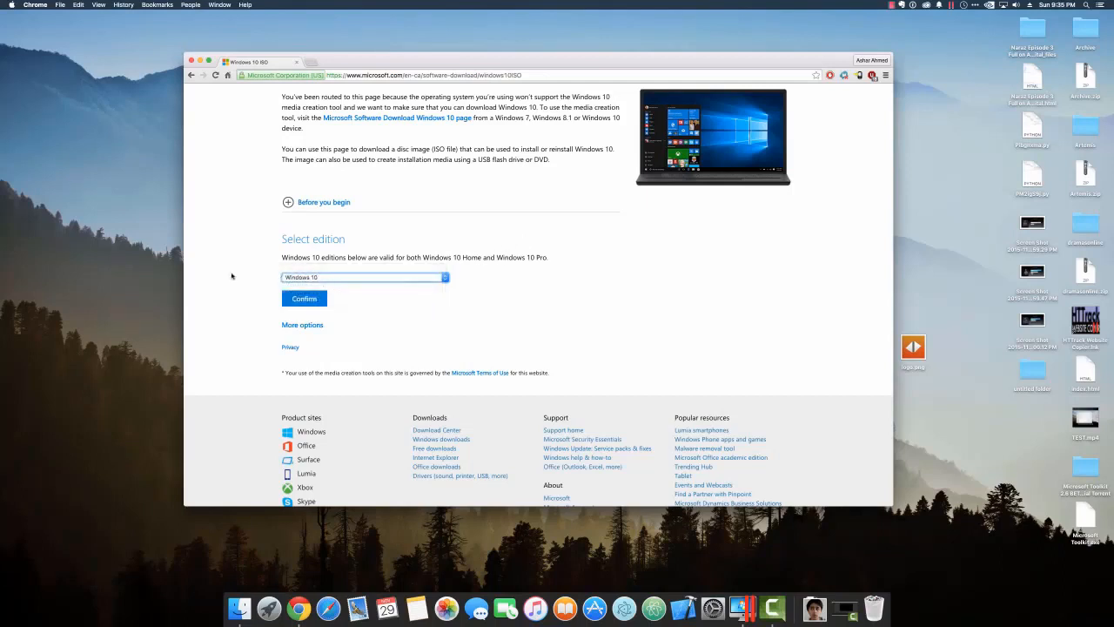
{"action": "left_click", "coordinate": [305, 297]}
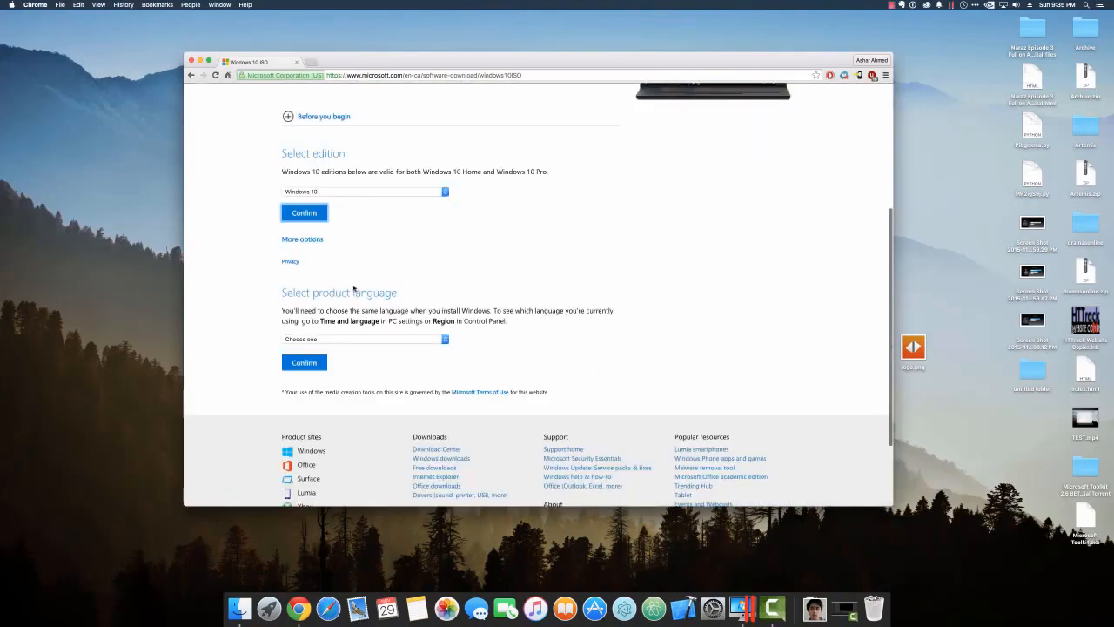
Choose English as the product language and confirm to get the 32/64-bit links.
{"action": "left_click", "coordinate": [315, 241]}
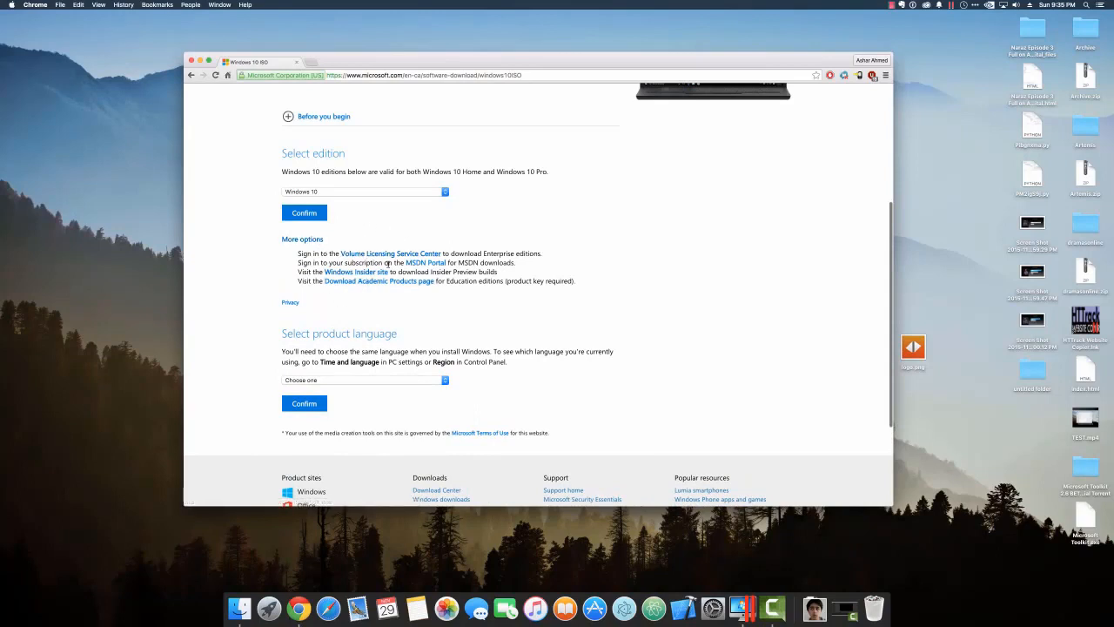
{"action": "left_click", "coordinate": [338, 379]}
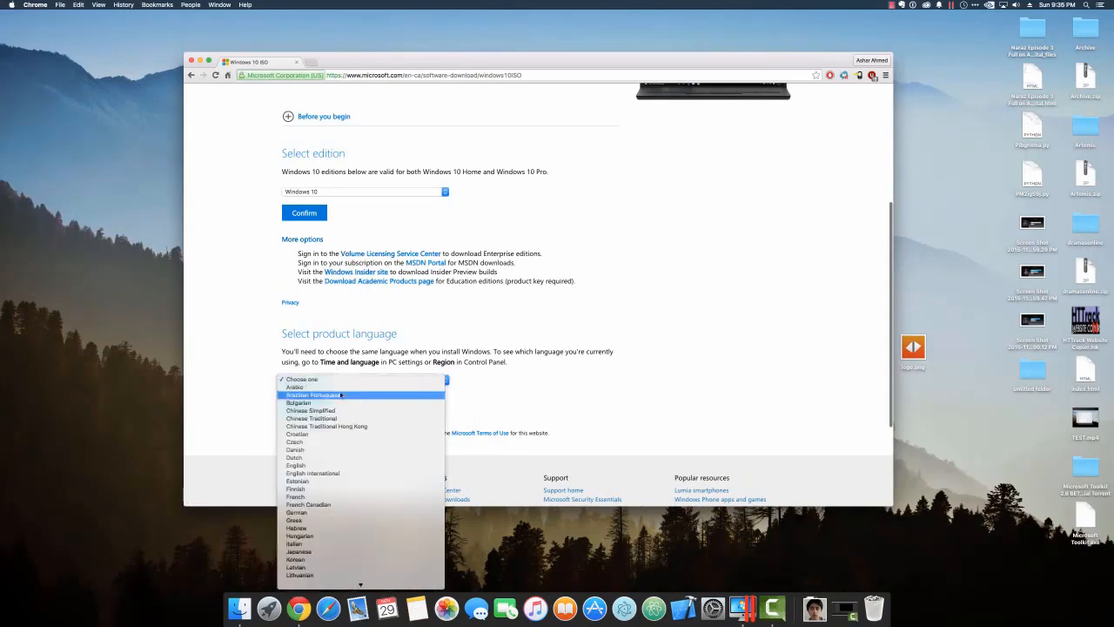
{"action": "left_click", "coordinate": [332, 466]}
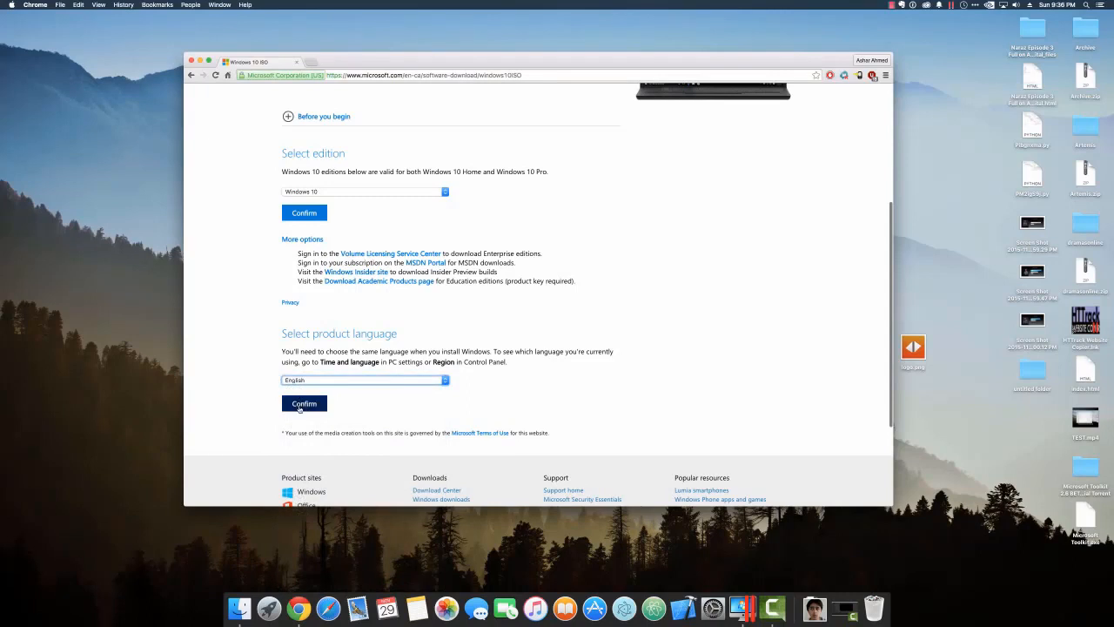
{"action": "left_click", "coordinate": [300, 404]}
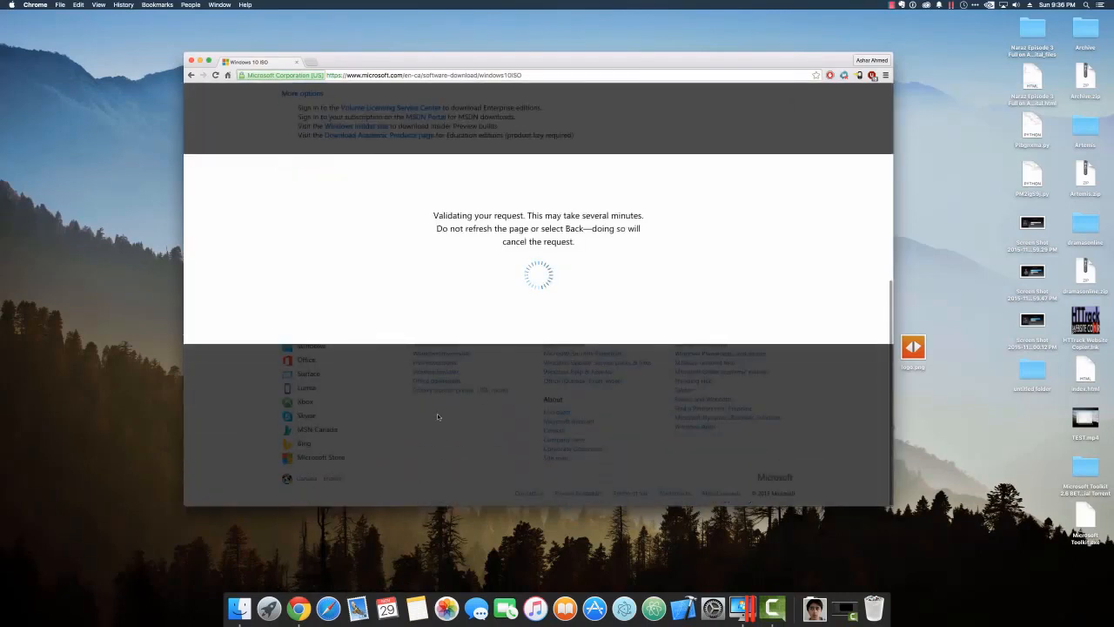
{"action": "scroll", "coordinate": [430, 378], "scroll_direction": "up", "scroll_amount": 2}
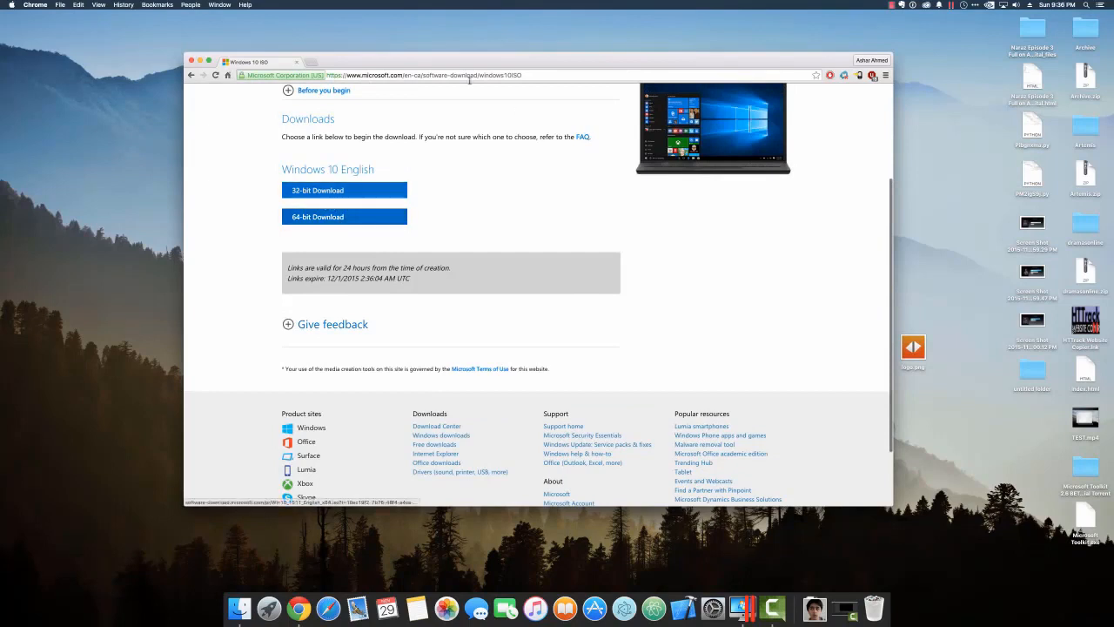
Close the Chrome download page and reposition the Parallels Control Center window.
{"action": "left_click", "coordinate": [191, 62]}
{"action": "left_click_drag", "start_coordinate": [382, 220], "coordinate": [325, 164]}
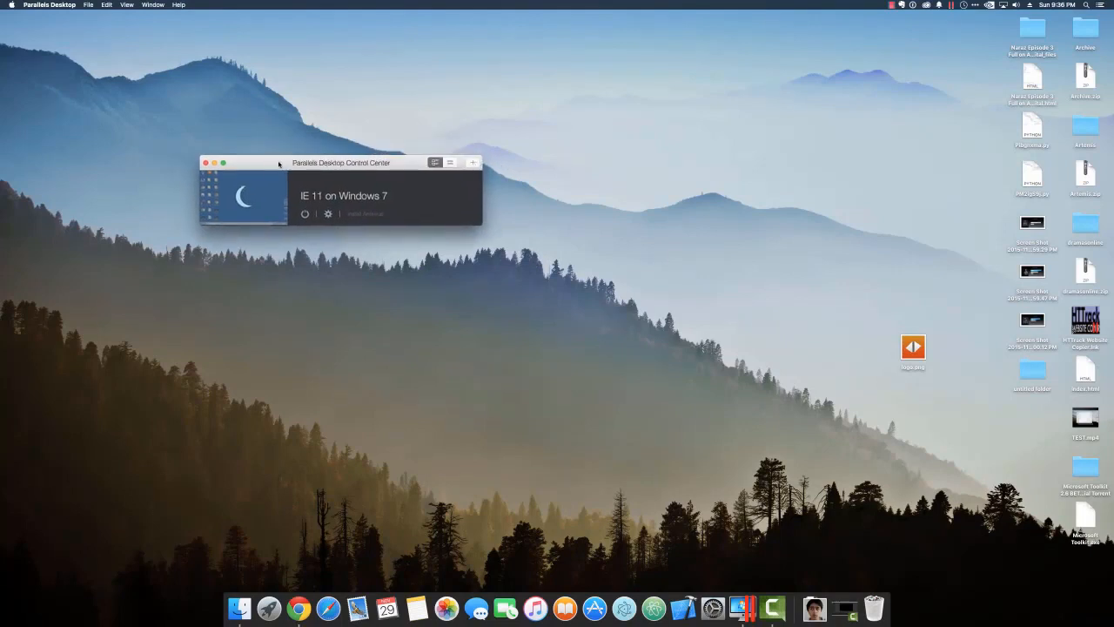
{"action": "left_click_drag", "start_coordinate": [279, 162], "coordinate": [299, 181]}
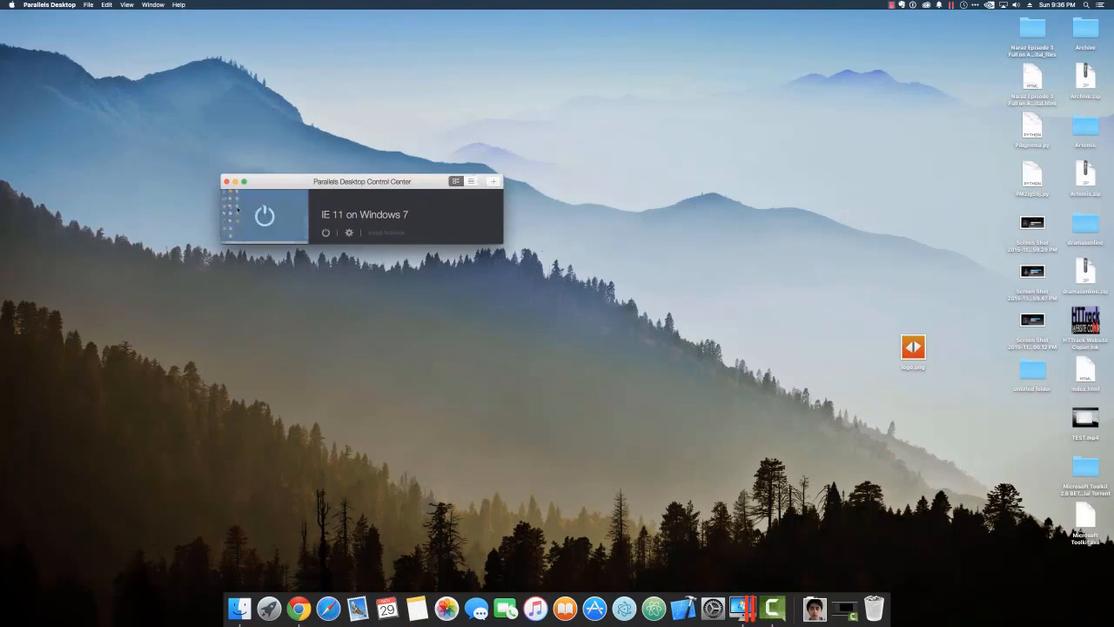
{"action": "left_click_drag", "start_coordinate": [347, 184], "coordinate": [362, 216]}
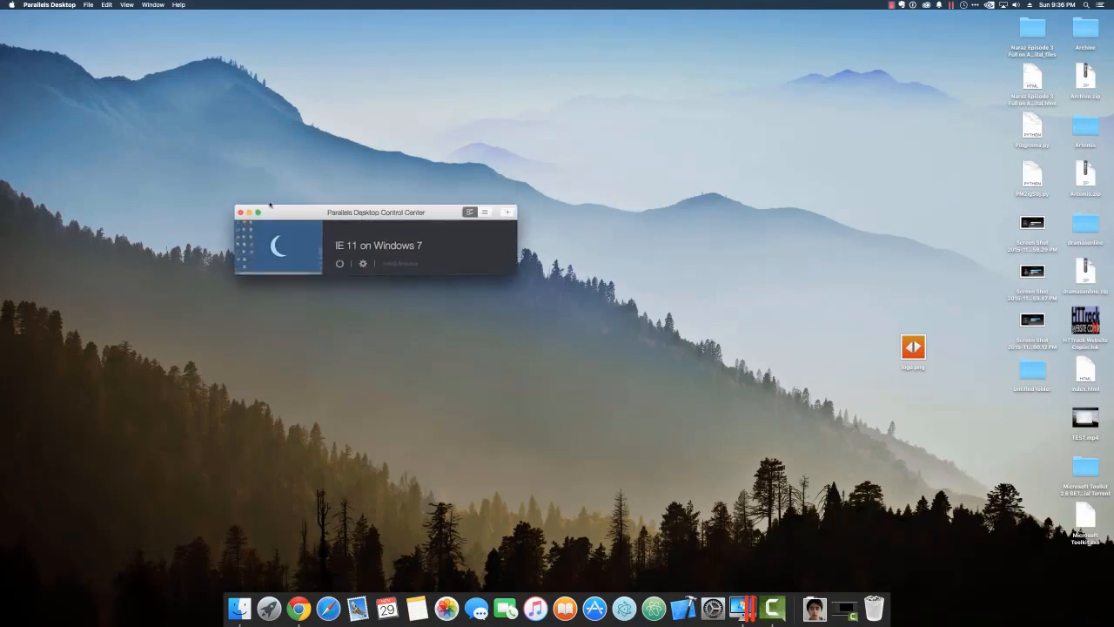
Start a new VM installing from a DVD or image file, picking the detected Windows 10 ISO.
{"action": "left_click", "coordinate": [508, 213]}
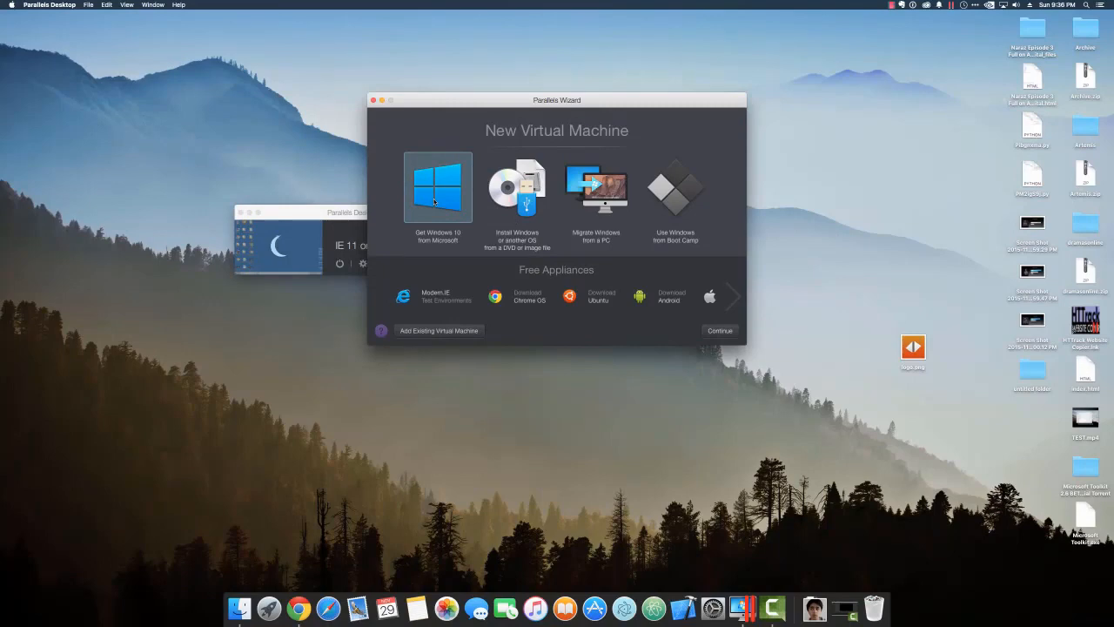
{"action": "mouse_move", "coordinate": [321, 224]}
{"action": "left_click", "coordinate": [497, 194]}
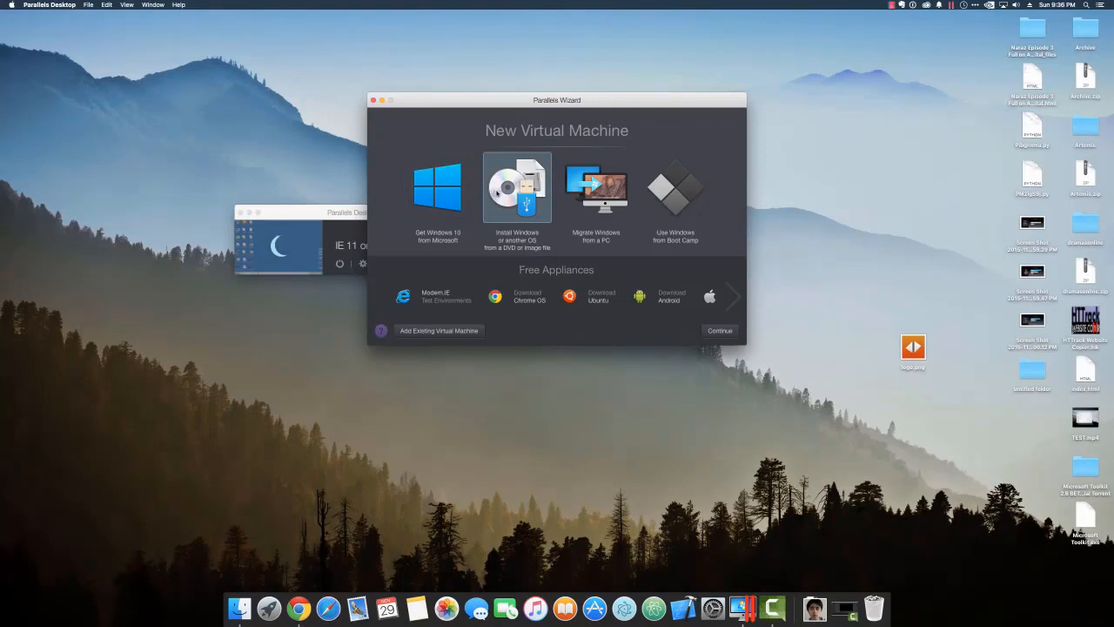
{"action": "double_click", "coordinate": [512, 199]}
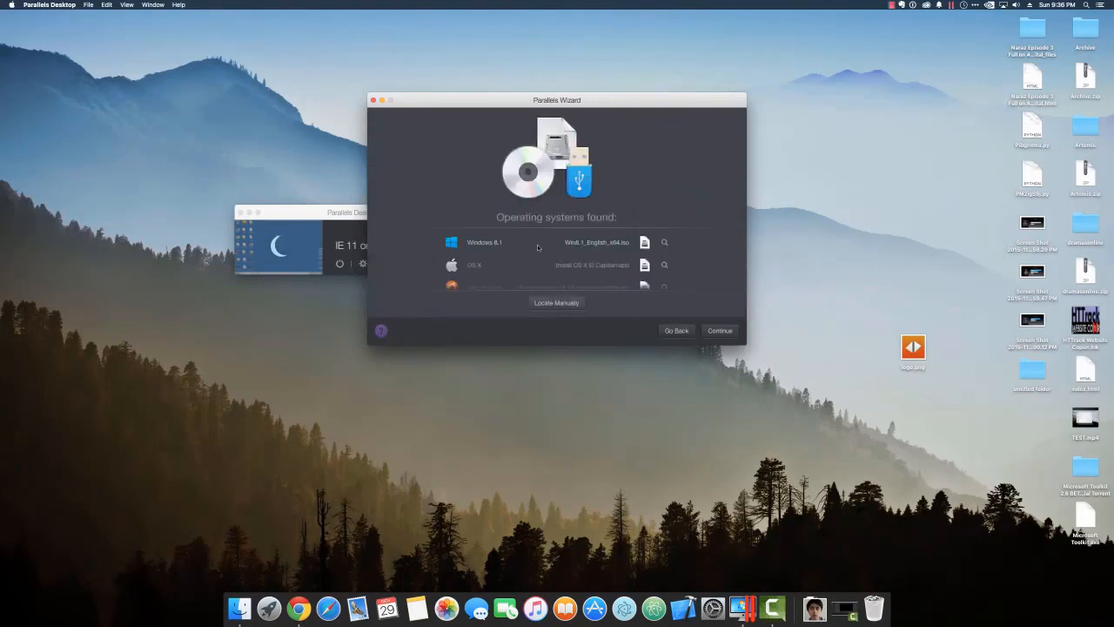
{"action": "scroll", "coordinate": [532, 248], "scroll_direction": "down", "scroll_amount": 5}
{"action": "scroll", "coordinate": [538, 248], "scroll_direction": "up", "scroll_amount": 3}
{"action": "scroll", "coordinate": [538, 247], "scroll_direction": "down", "scroll_amount": 1}
{"action": "scroll", "coordinate": [538, 248], "scroll_direction": "up", "scroll_amount": 3}
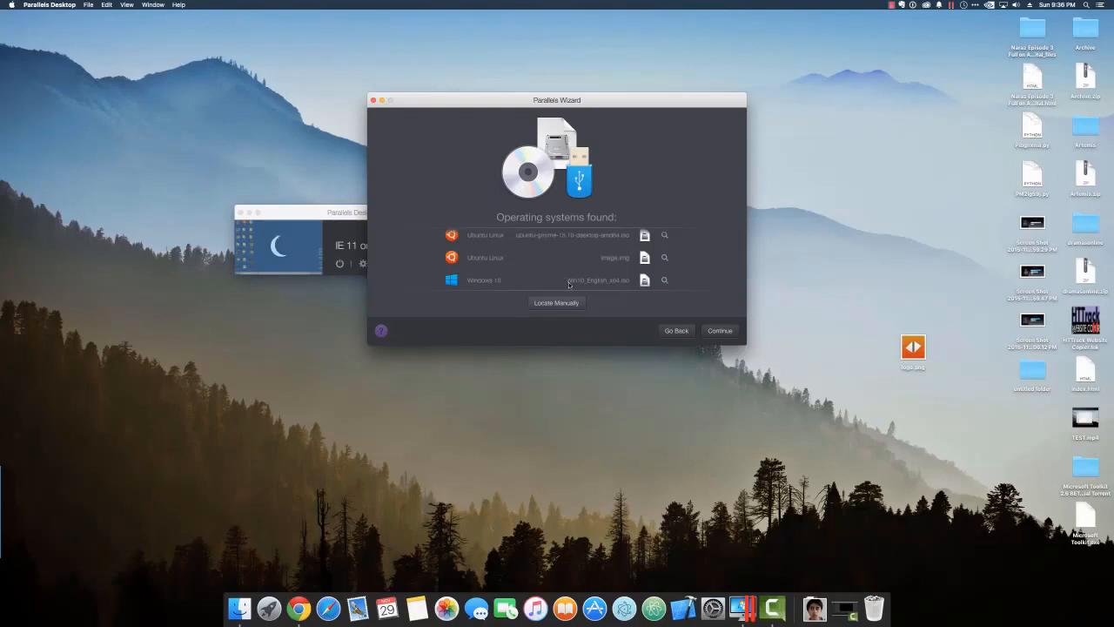
{"action": "left_click", "coordinate": [568, 284]}
{"action": "left_click", "coordinate": [730, 331]}
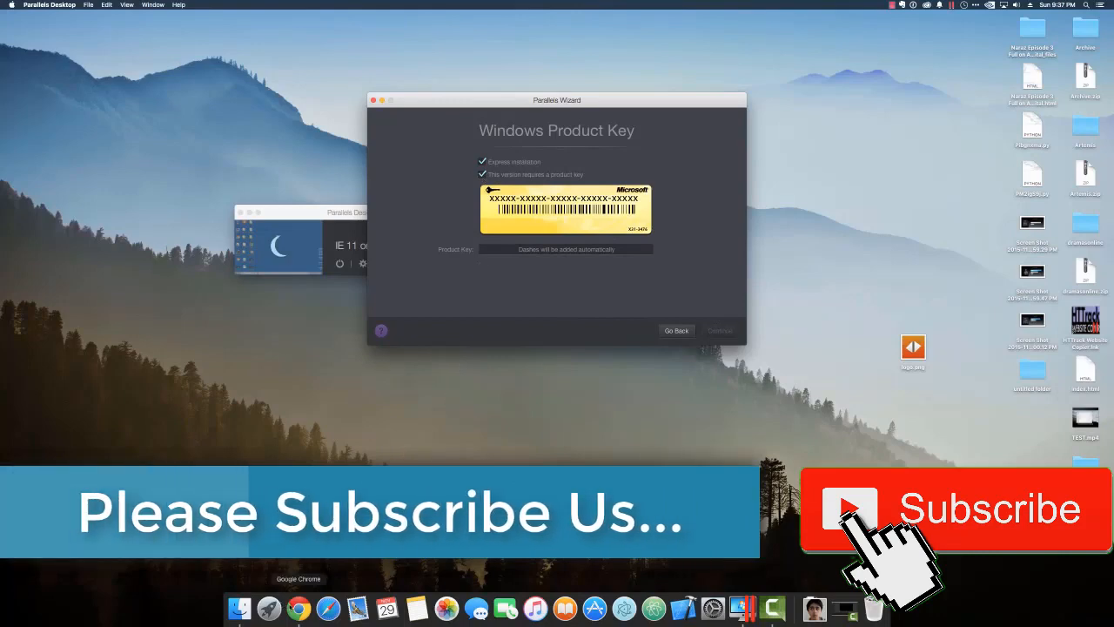
Search Google in Chrome for 'windows 10 product key'.
{"action": "left_click", "coordinate": [298, 608]}
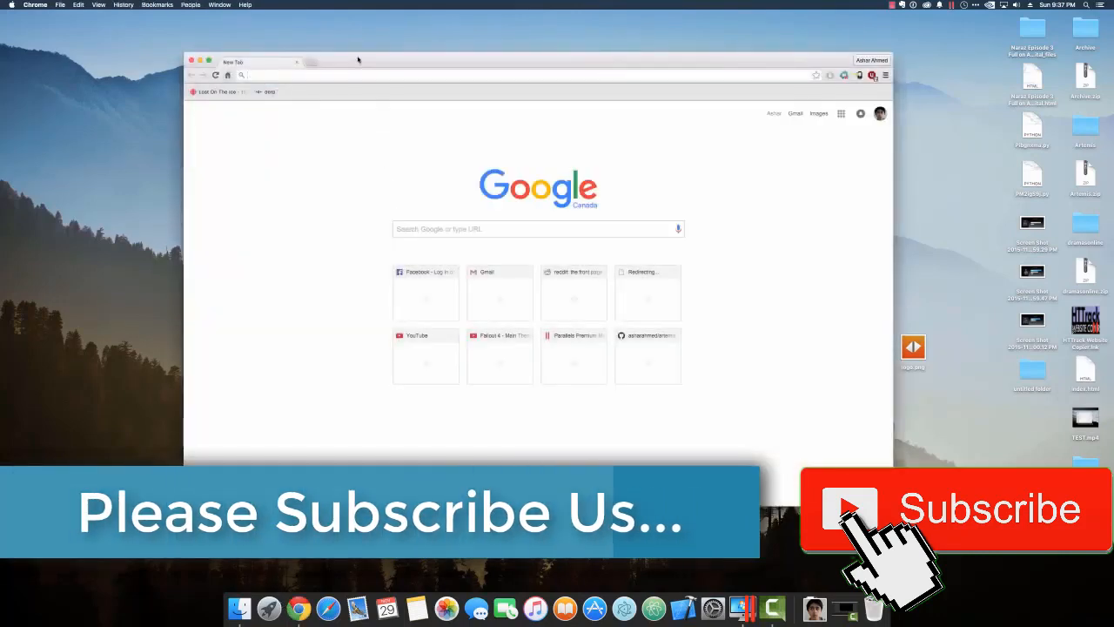
{"action": "type", "text": "windows 10 "}
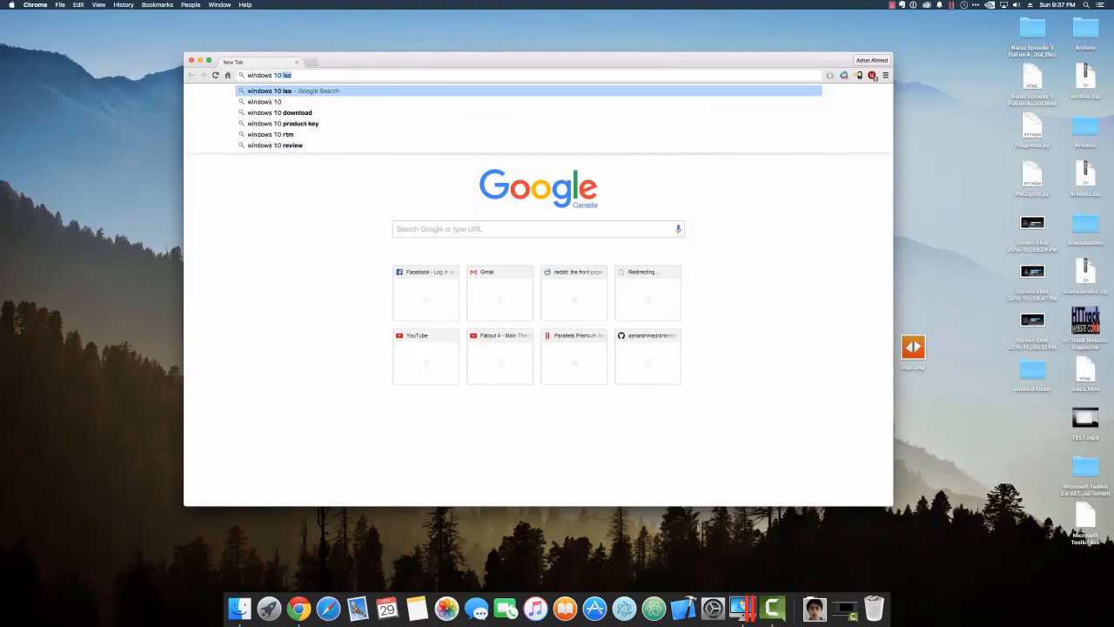
{"action": "type", "text": "product key"}
{"action": "key", "text": "Return"}
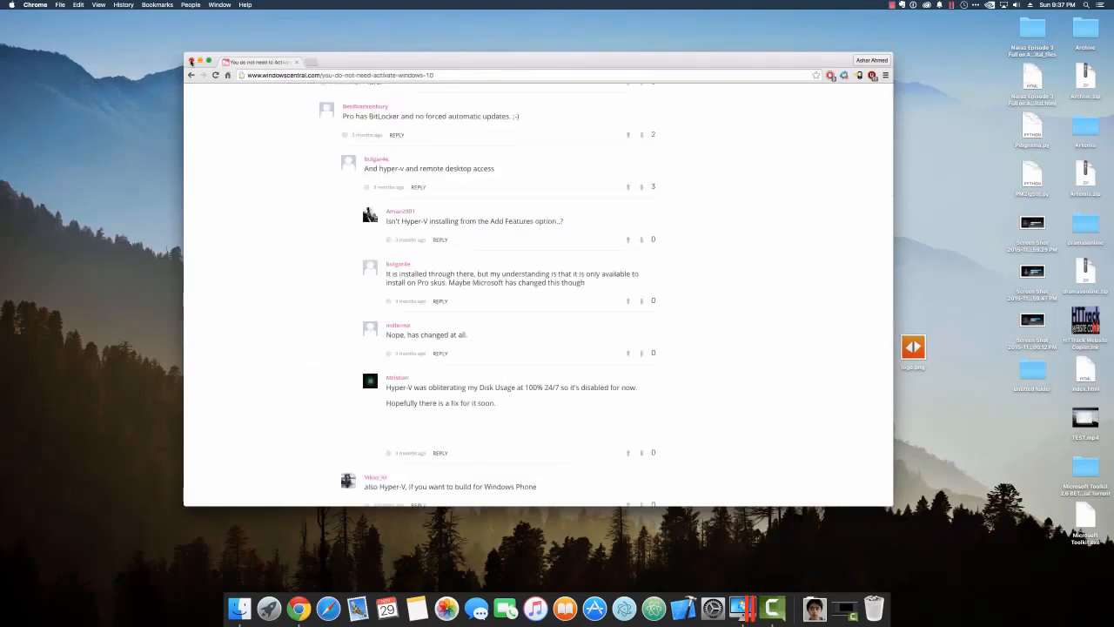
Back in the wizard, uncheck 'This version requires a product key' and continue.
{"action": "key", "text": "super+w"}
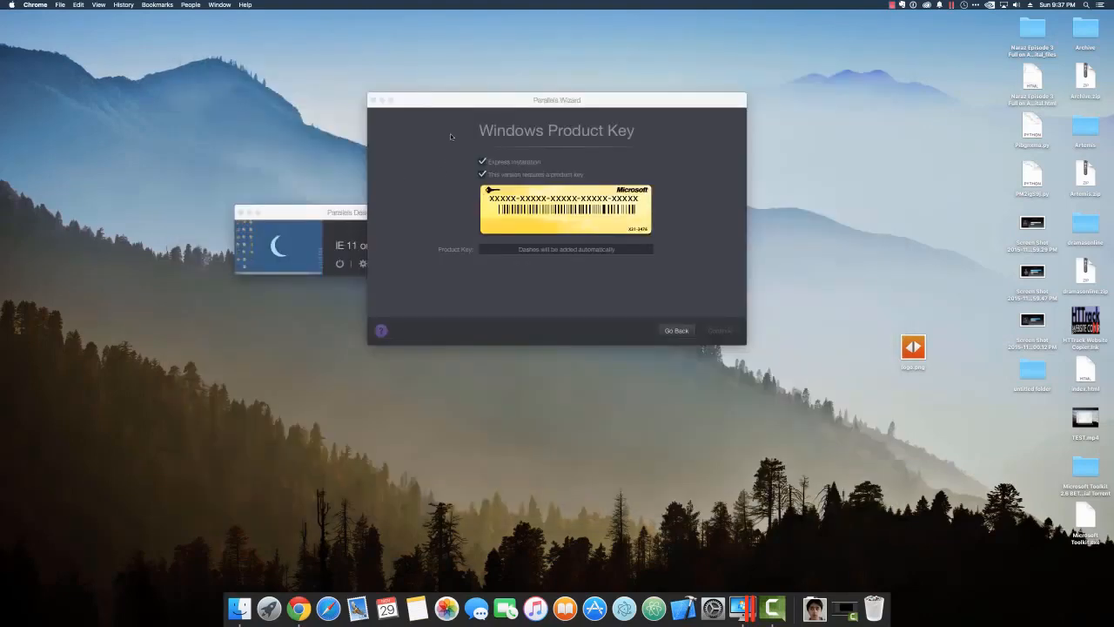
{"action": "left_click_drag", "start_coordinate": [450, 137], "coordinate": [201, 150]}
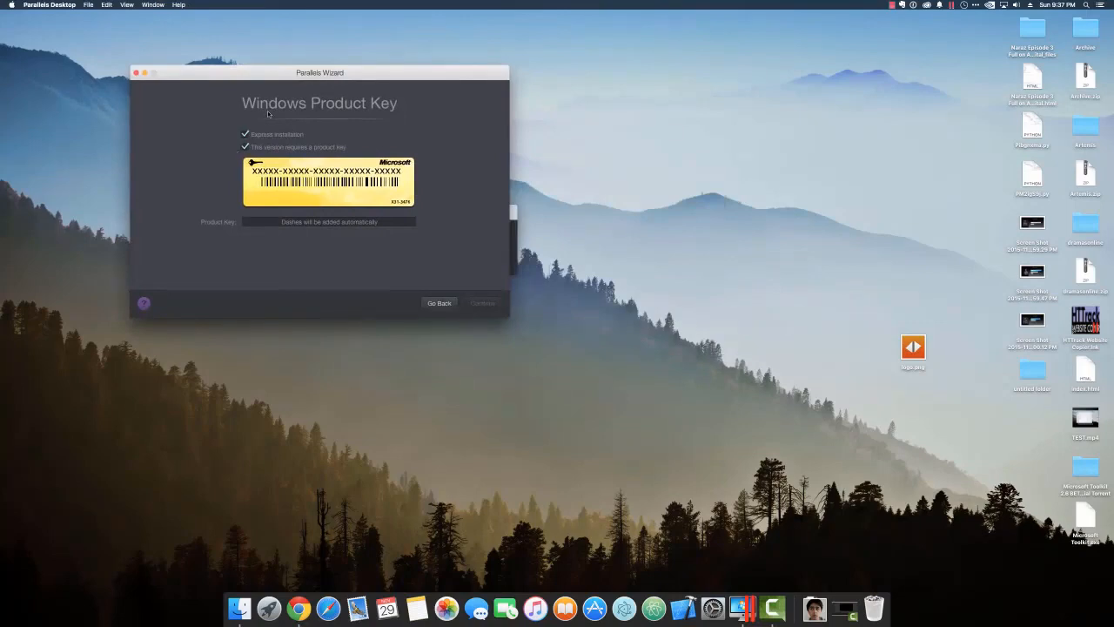
{"action": "left_click", "coordinate": [245, 146]}
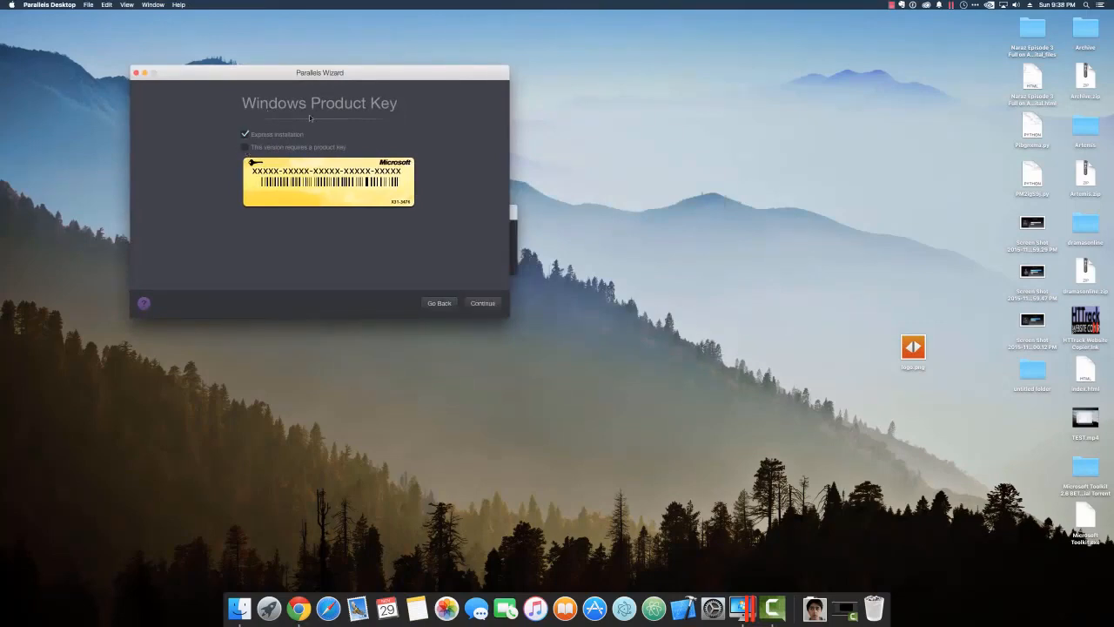
{"action": "left_click", "coordinate": [482, 303]}
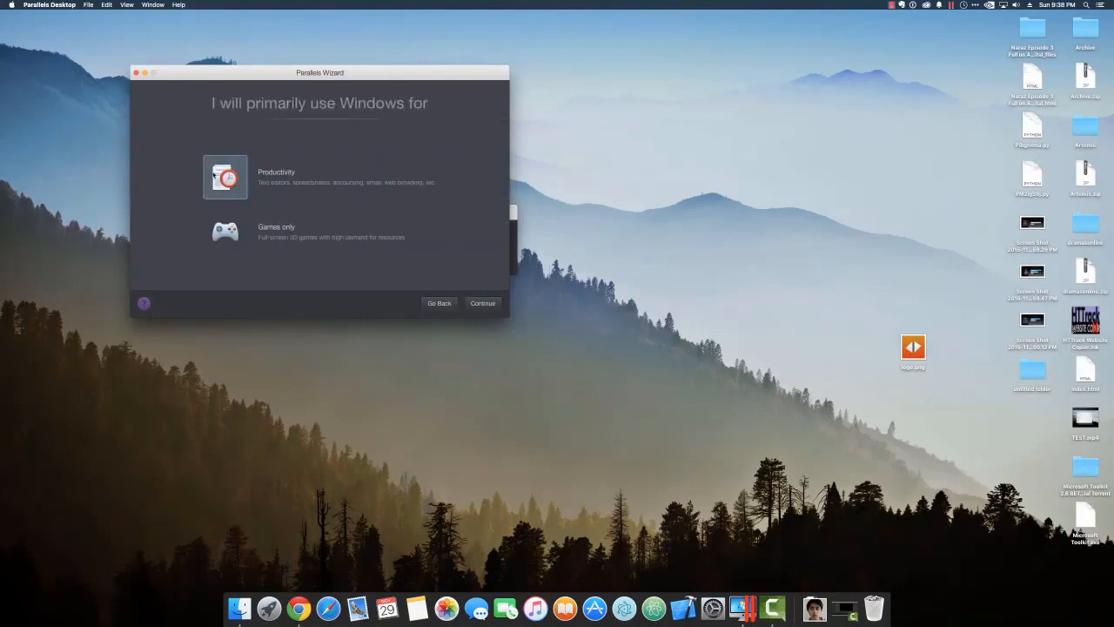
Keep Productivity as the primary use for Windows and continue.
{"action": "left_click", "coordinate": [228, 225]}
{"action": "left_click", "coordinate": [233, 171]}
{"action": "left_click", "coordinate": [493, 302]}
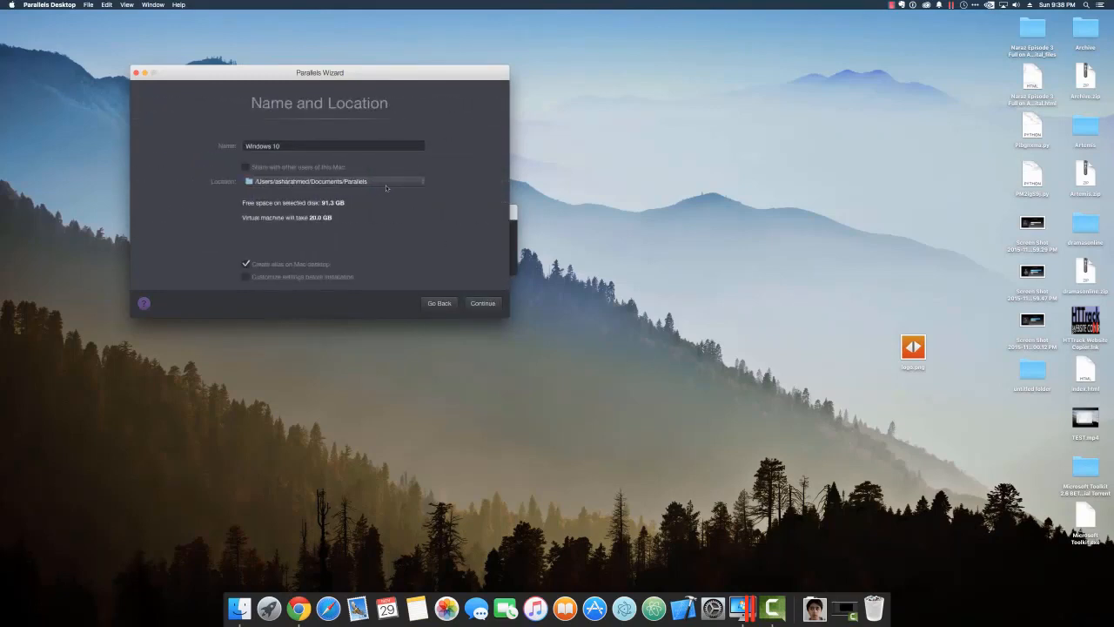
Store the VM in /Volumes/Secondary/Mac Stuff/VMs and check 'Customize settings before installation'.
{"action": "left_click", "coordinate": [304, 181]}
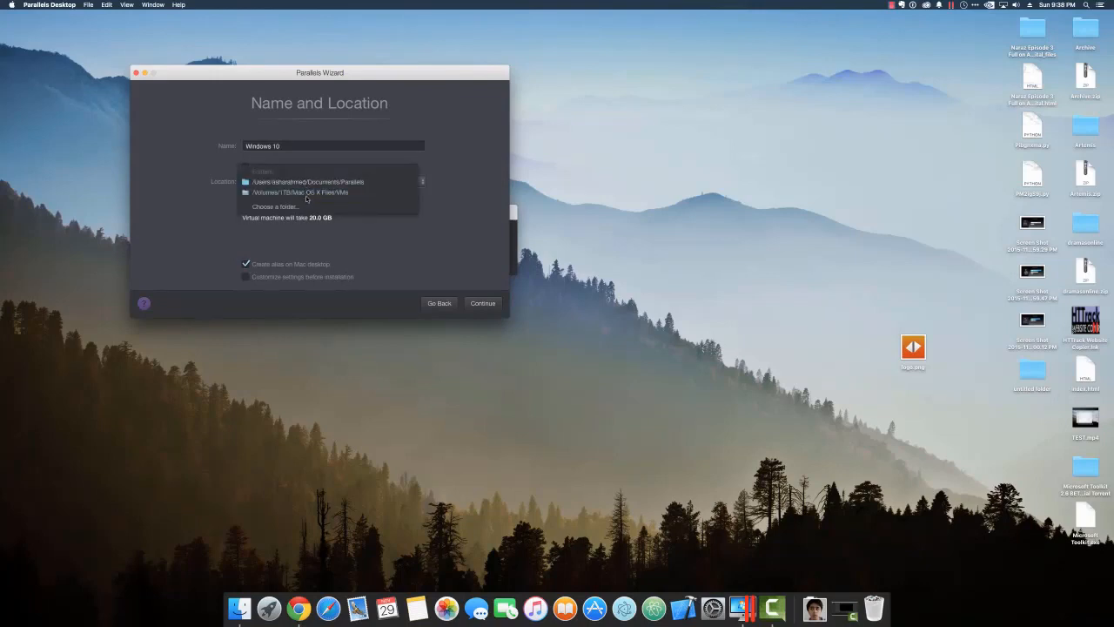
{"action": "left_click", "coordinate": [290, 206]}
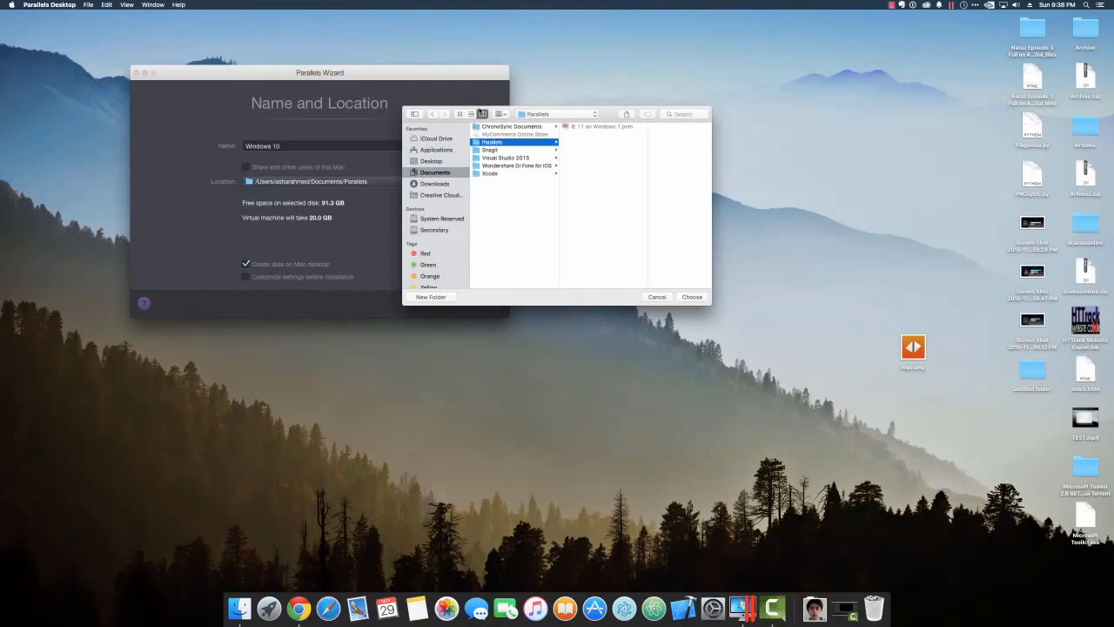
{"action": "left_click_drag", "start_coordinate": [480, 114], "coordinate": [257, 121]}
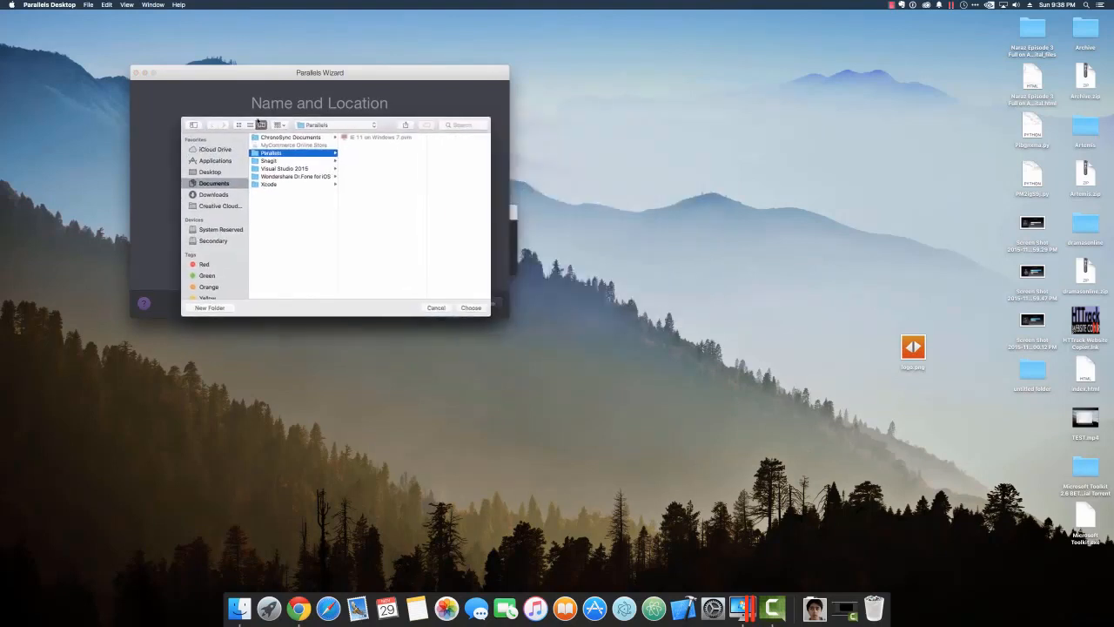
{"action": "left_click", "coordinate": [215, 241]}
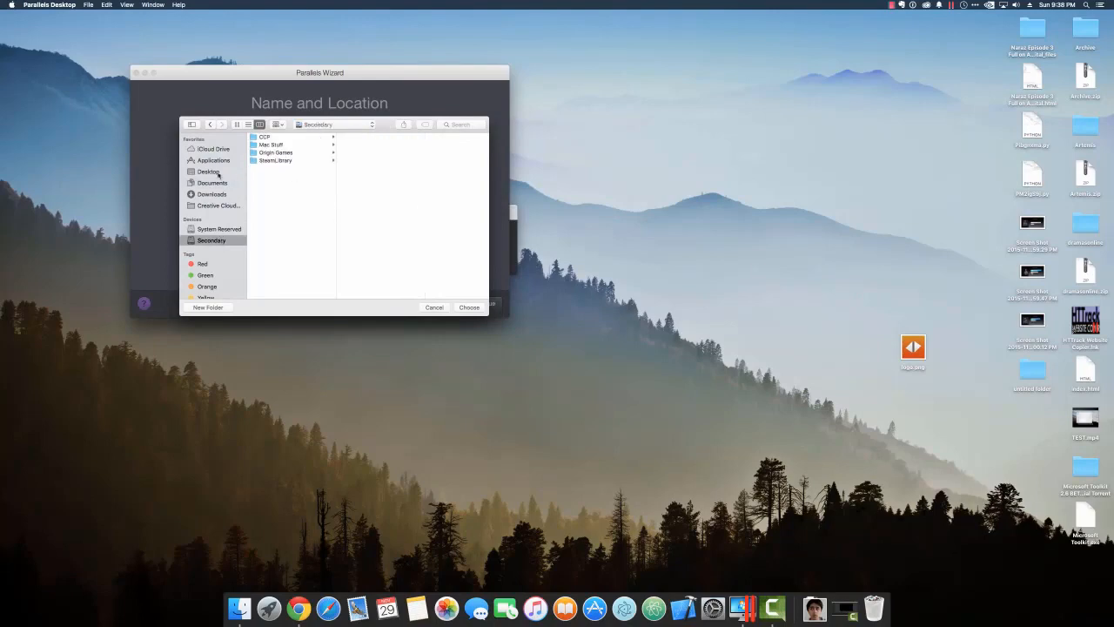
{"action": "left_click", "coordinate": [273, 145]}
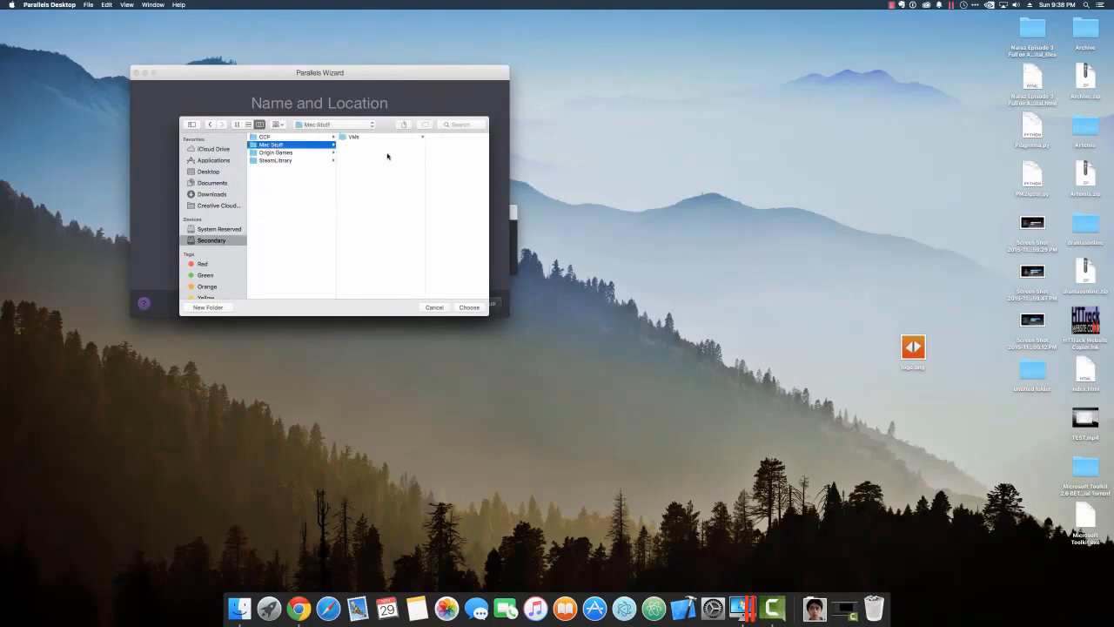
{"action": "left_click", "coordinate": [379, 137]}
{"action": "left_click", "coordinate": [469, 307]}
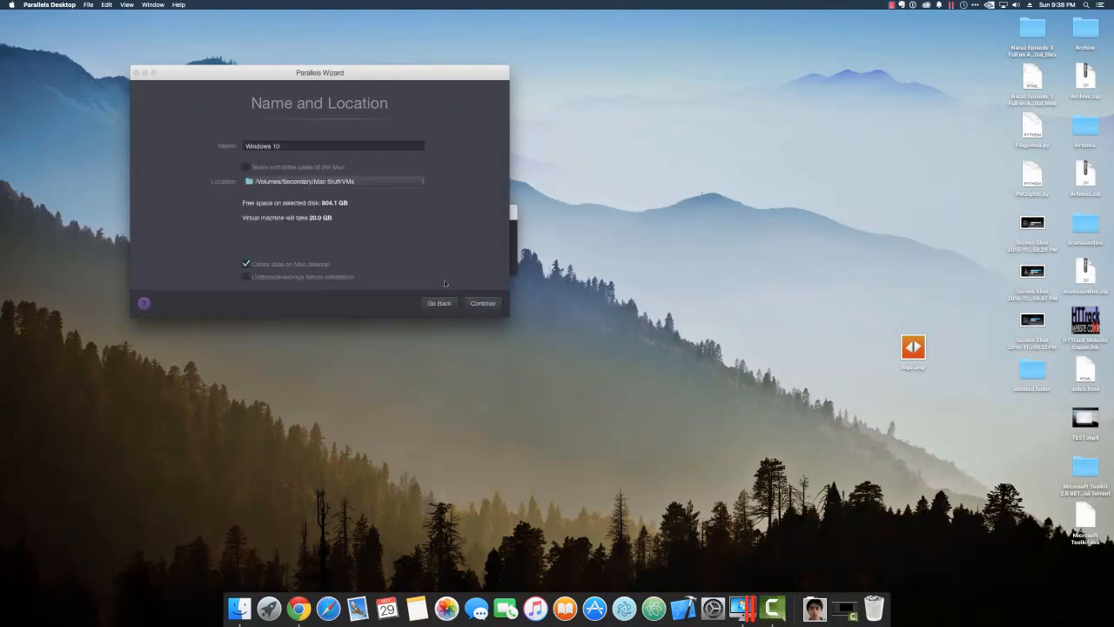
{"action": "left_click", "coordinate": [288, 278]}
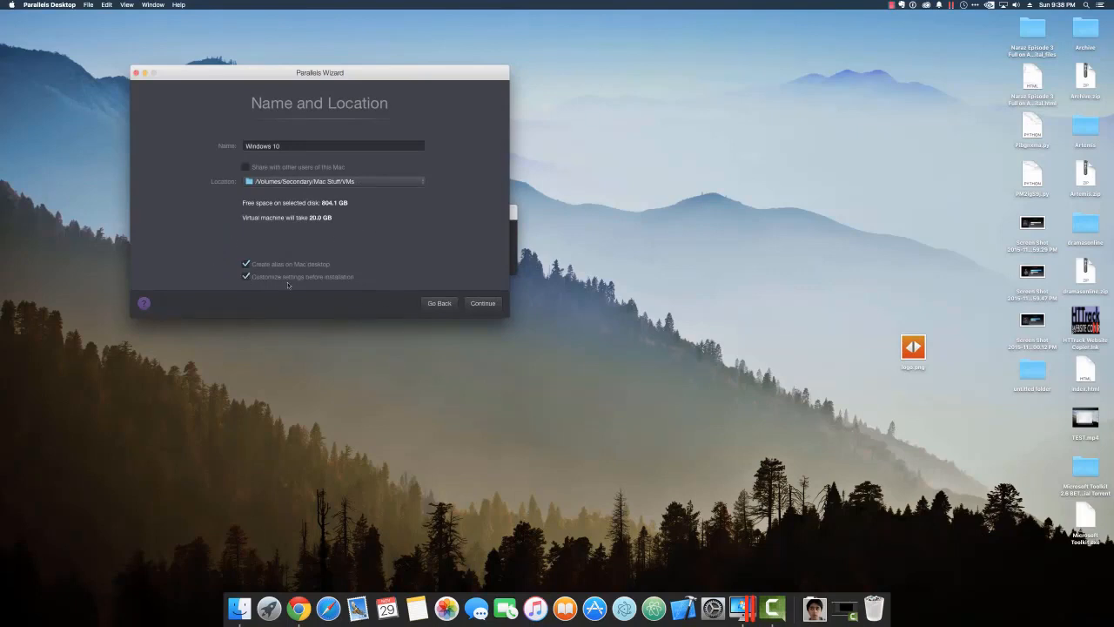
Create the VM, then in CPU & Memory raise memory to 6.5 GB and set 4 processors.
{"action": "left_click", "coordinate": [484, 301]}
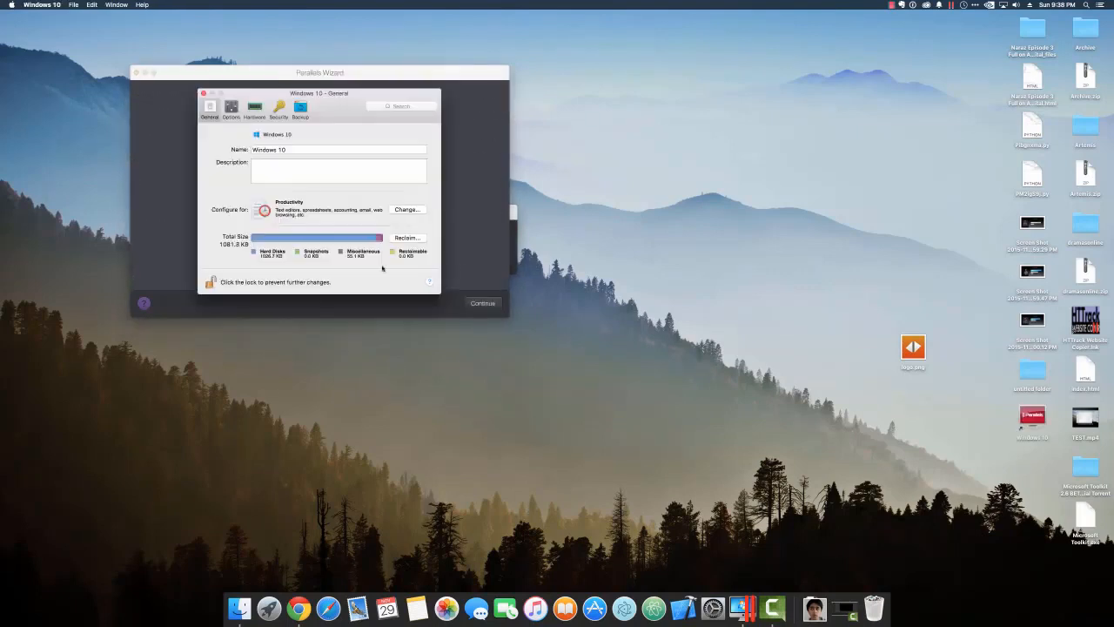
{"action": "left_click_drag", "start_coordinate": [340, 88], "coordinate": [297, 247]}
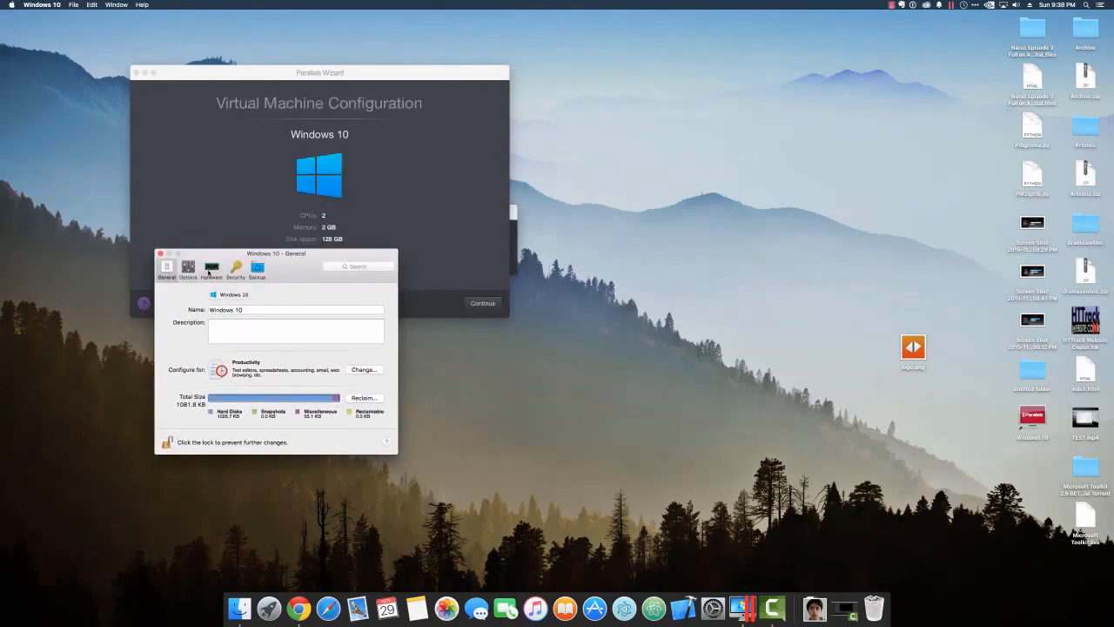
{"action": "left_click", "coordinate": [212, 268]}
{"action": "left_click_drag", "start_coordinate": [340, 334], "coordinate": [373, 339]}
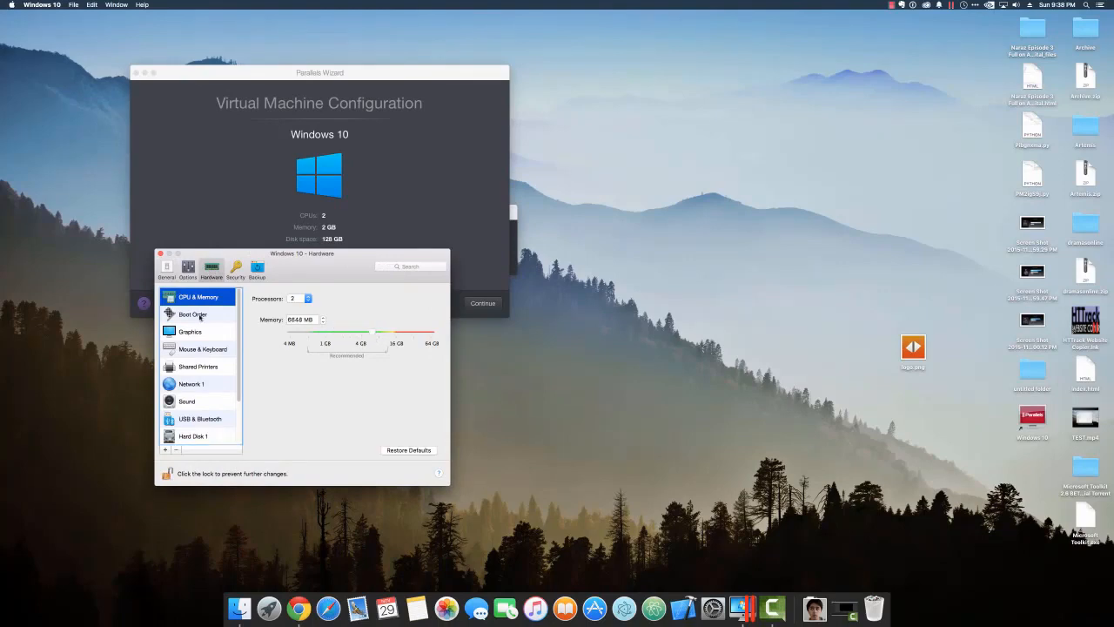
{"action": "left_click", "coordinate": [308, 299]}
{"action": "left_click", "coordinate": [305, 315]}
Raise graphics memory to about 512 MB, confirm the change, and close the hardware settings.
{"action": "left_click", "coordinate": [208, 315]}
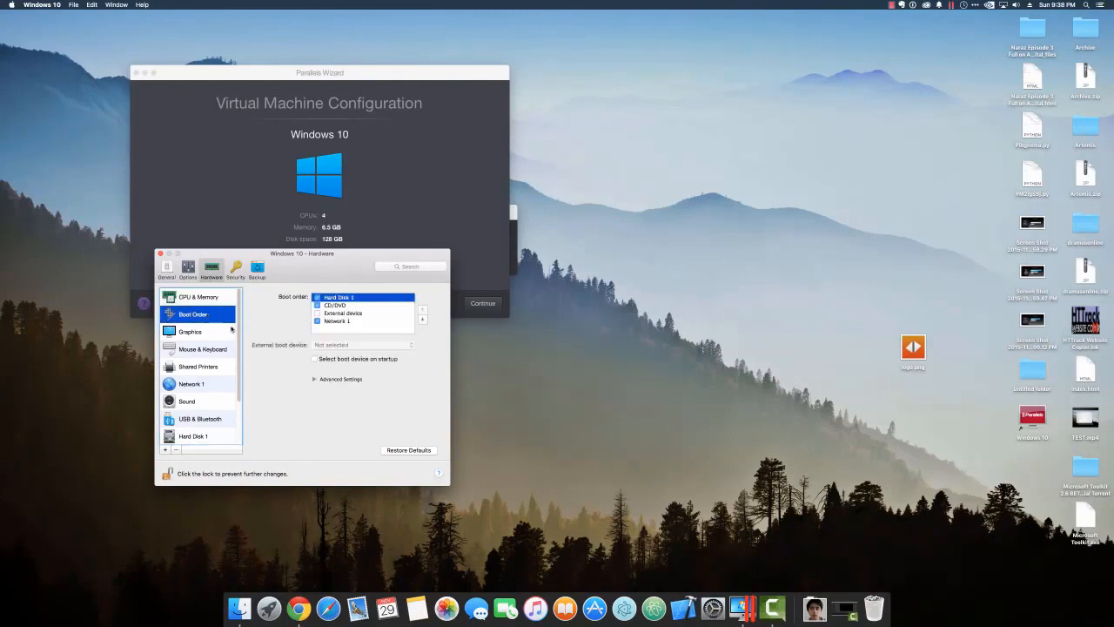
{"action": "left_click", "coordinate": [220, 331]}
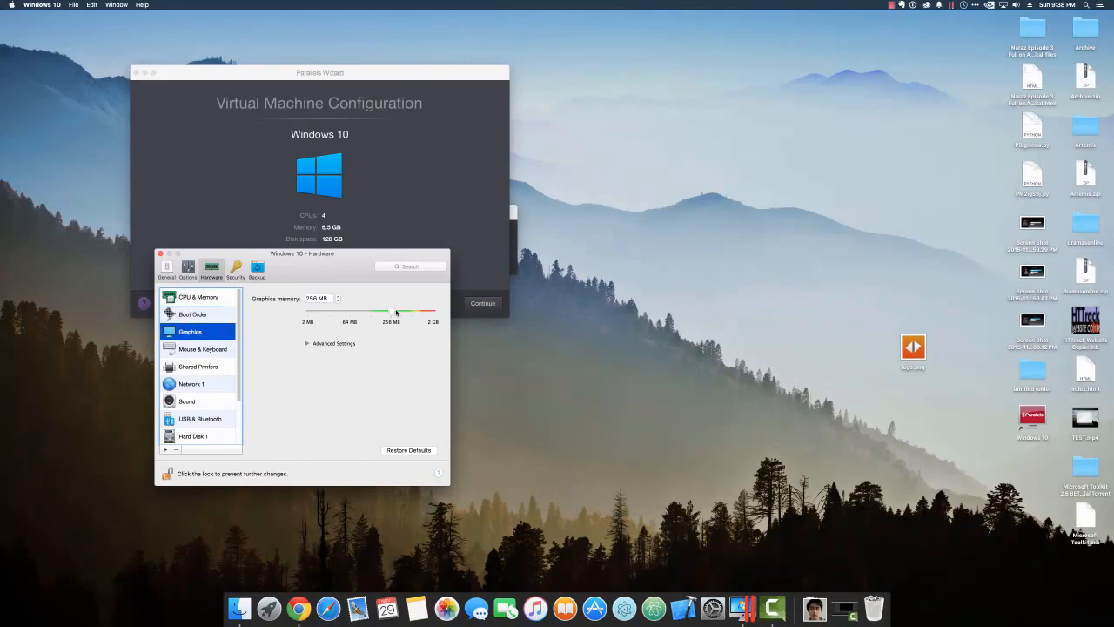
{"action": "left_click_drag", "start_coordinate": [396, 314], "coordinate": [415, 319]}
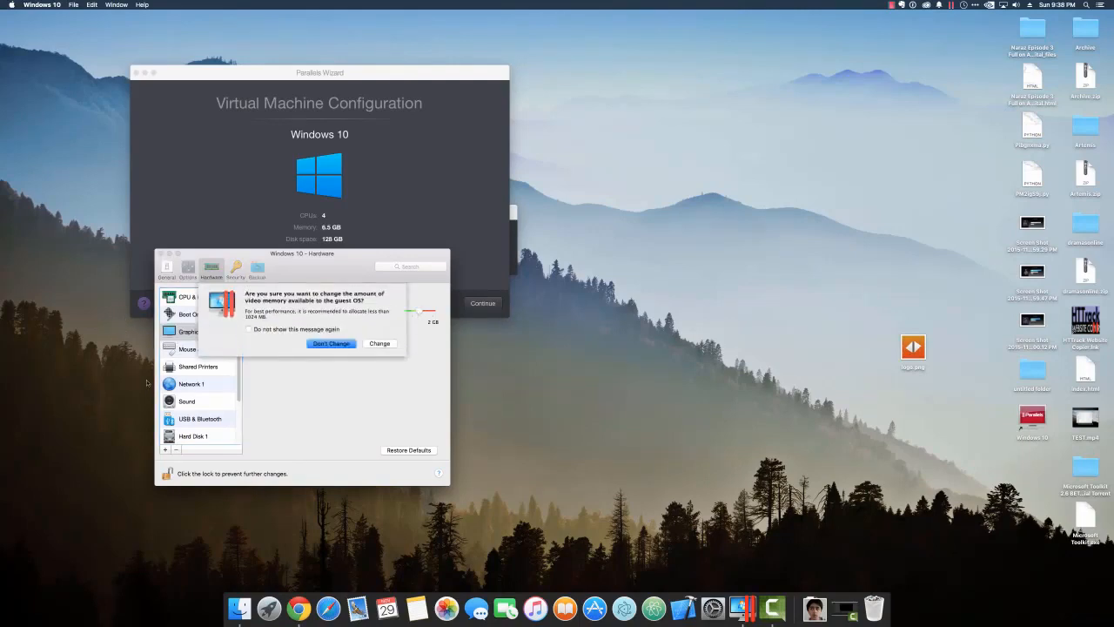
{"action": "left_click", "coordinate": [380, 343]}
{"action": "left_click", "coordinate": [185, 349]}
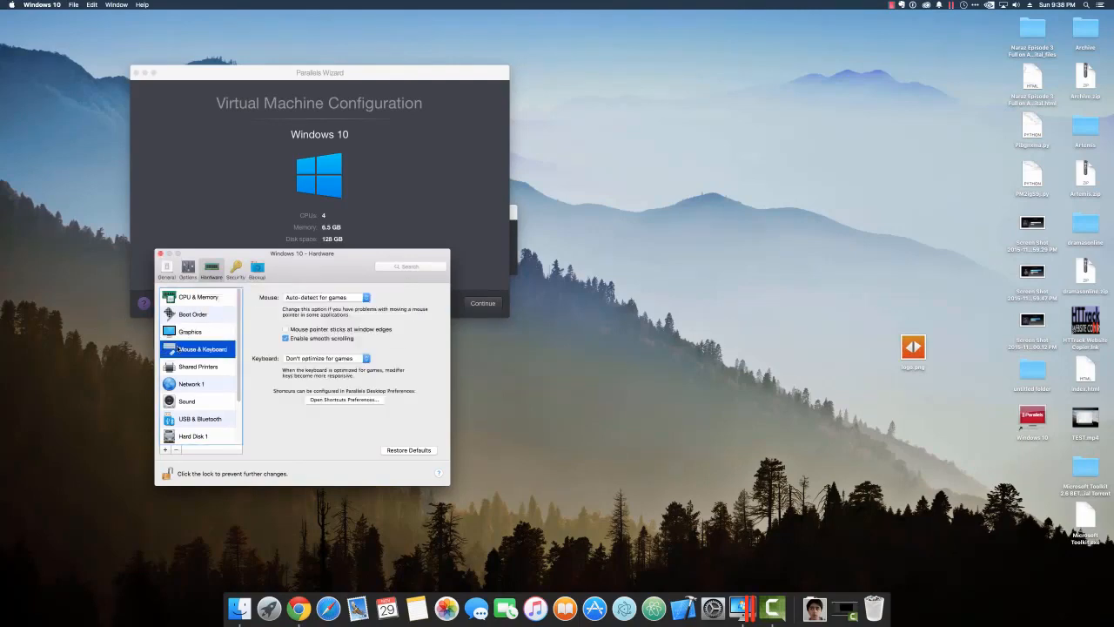
{"action": "scroll", "coordinate": [190, 374], "scroll_direction": "down", "scroll_amount": 3}
{"action": "scroll", "coordinate": [190, 386], "scroll_direction": "up", "scroll_amount": 3}
{"action": "left_click", "coordinate": [160, 253]}
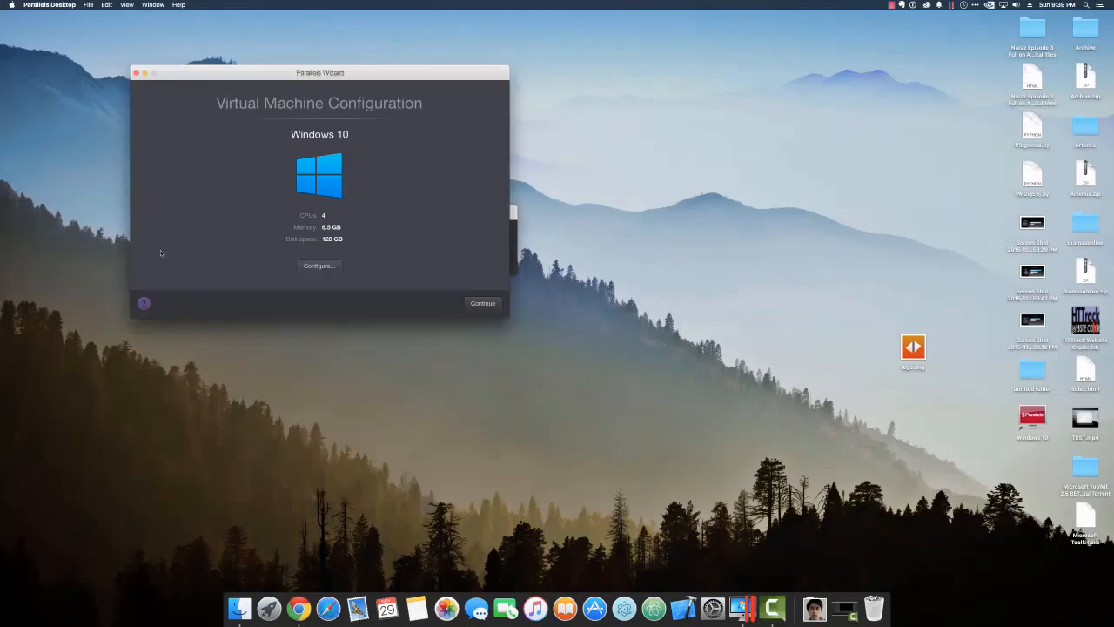
Open Hard Disk 1's size editor in the VM hardware settings and try a 32 GB size.
{"action": "left_click", "coordinate": [317, 266]}
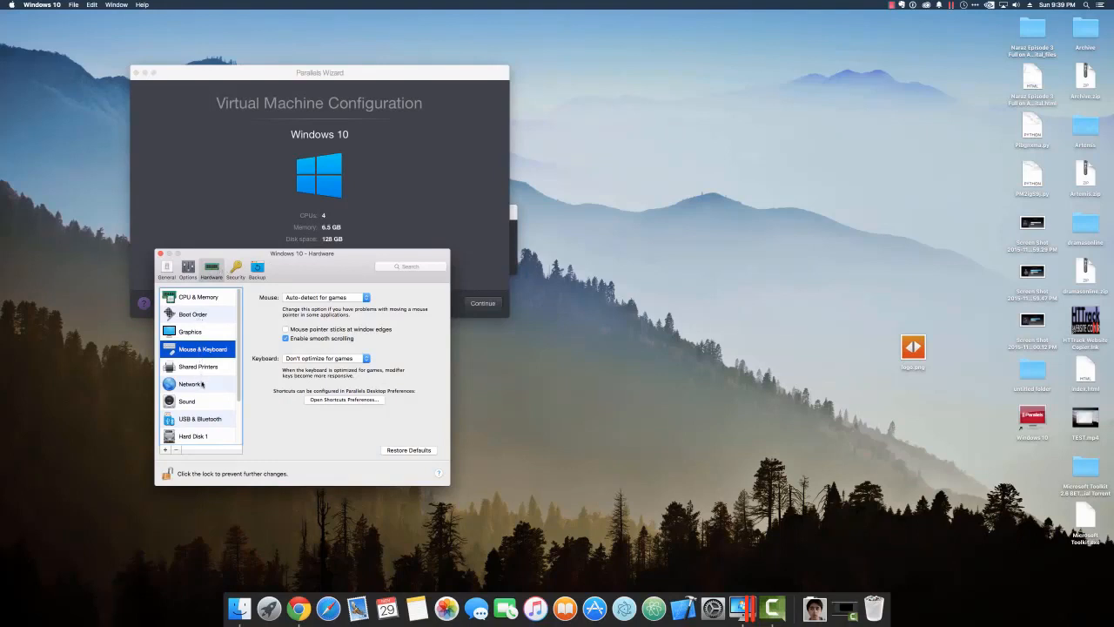
{"action": "left_click", "coordinate": [214, 436]}
{"action": "scroll", "coordinate": [214, 436], "scroll_direction": "down", "scroll_amount": 1}
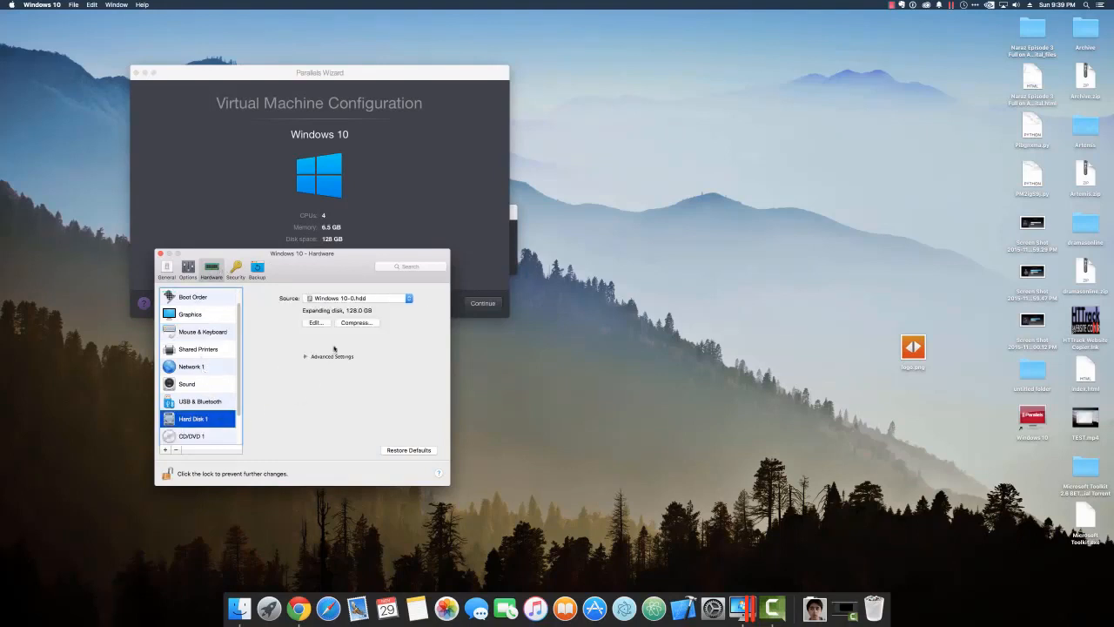
{"action": "left_click", "coordinate": [319, 323]}
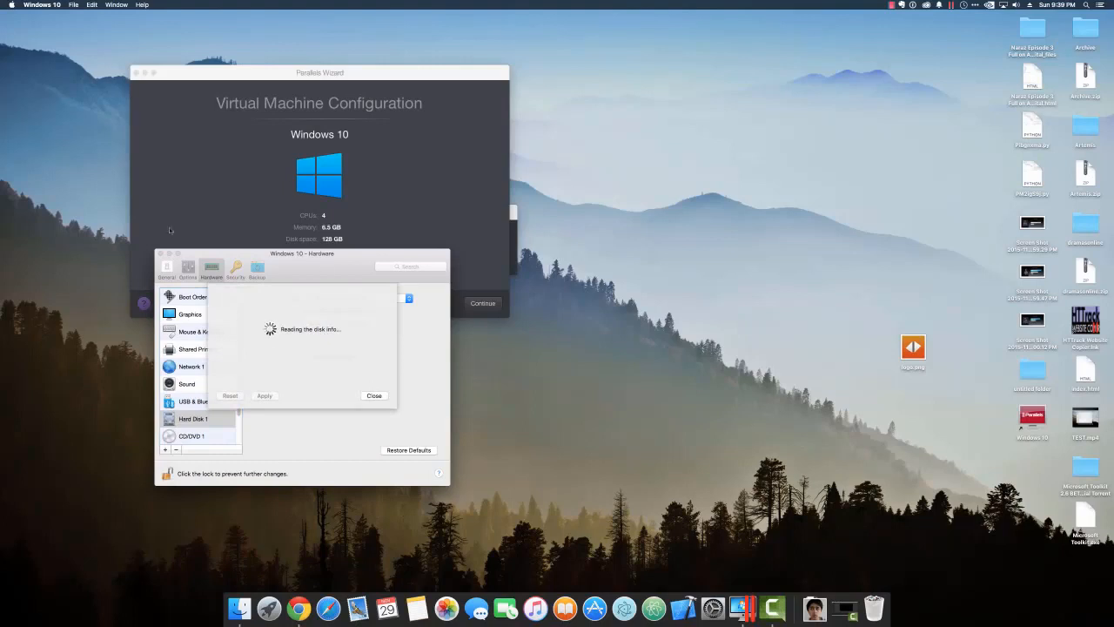
{"action": "left_click", "coordinate": [372, 397]}
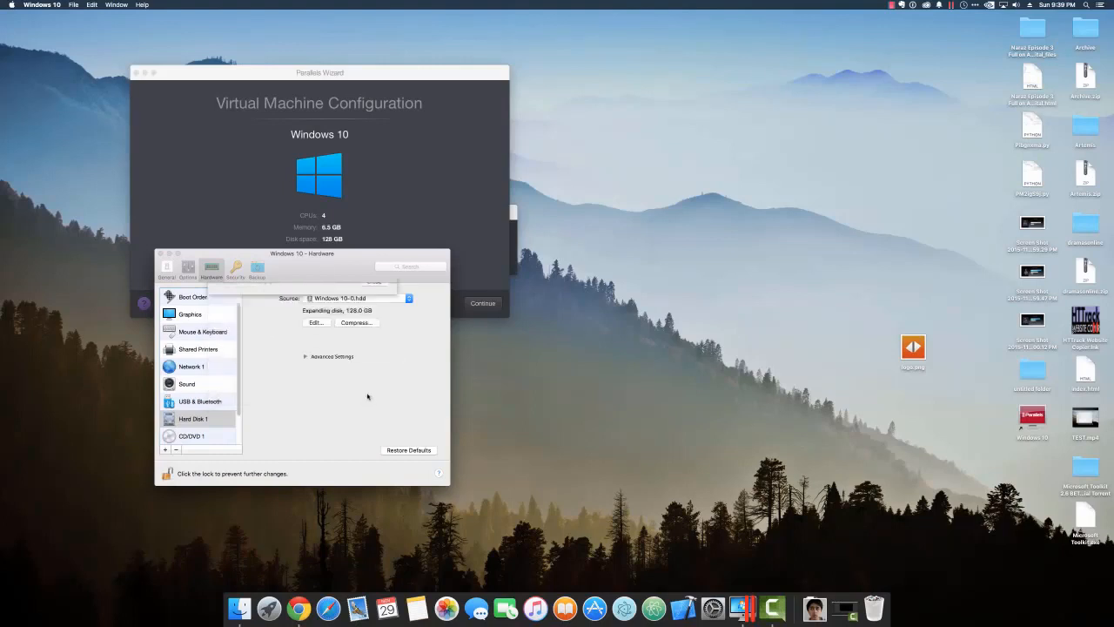
{"action": "left_click", "coordinate": [314, 323]}
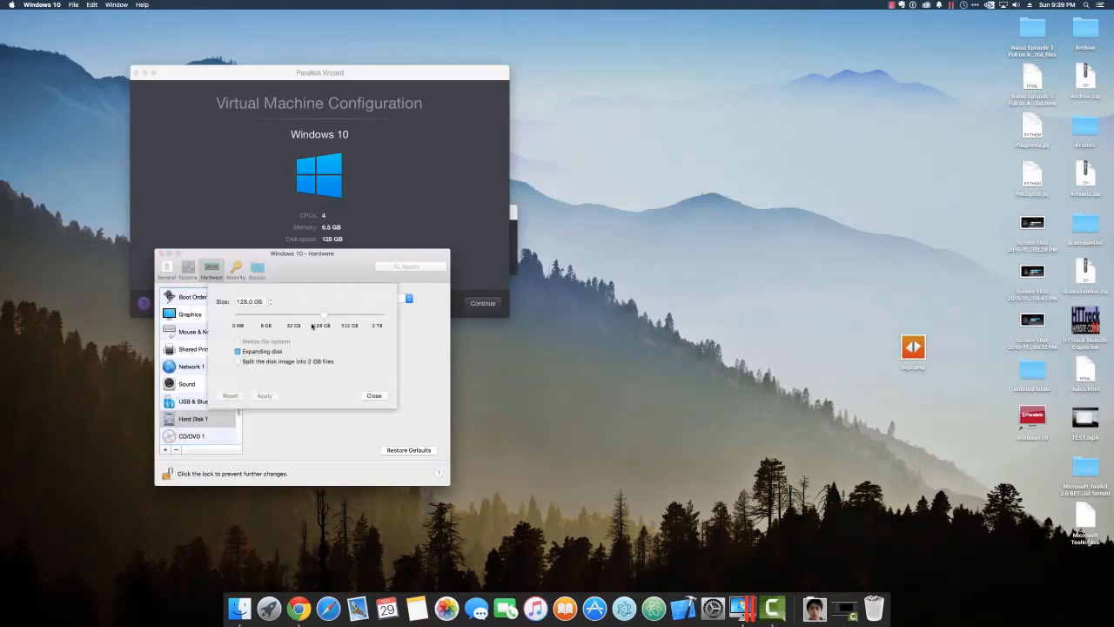
{"action": "left_click_drag", "start_coordinate": [322, 317], "coordinate": [293, 320]}
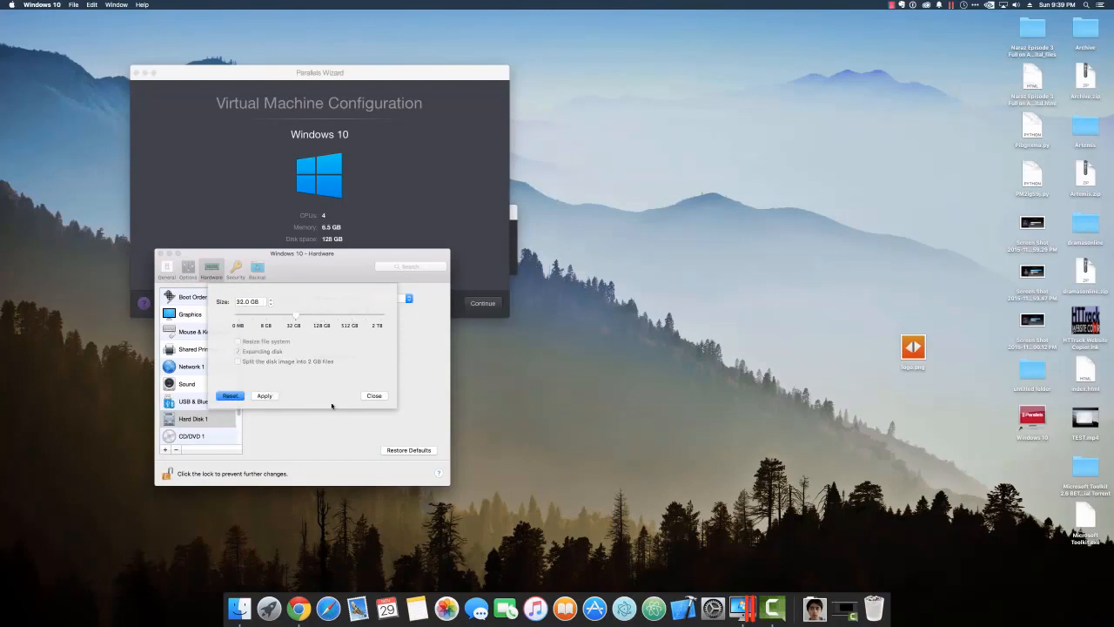
{"action": "left_click", "coordinate": [371, 395]}
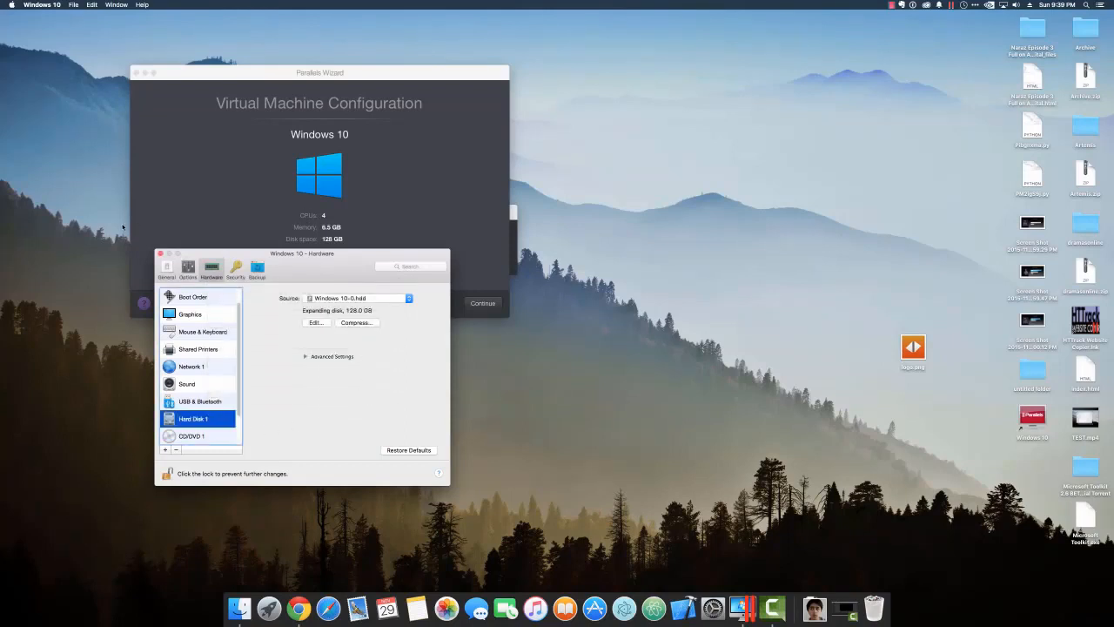
Resize the disk to 32 GB, accept the backup warning, and close the settings.
{"action": "left_click", "coordinate": [321, 323]}
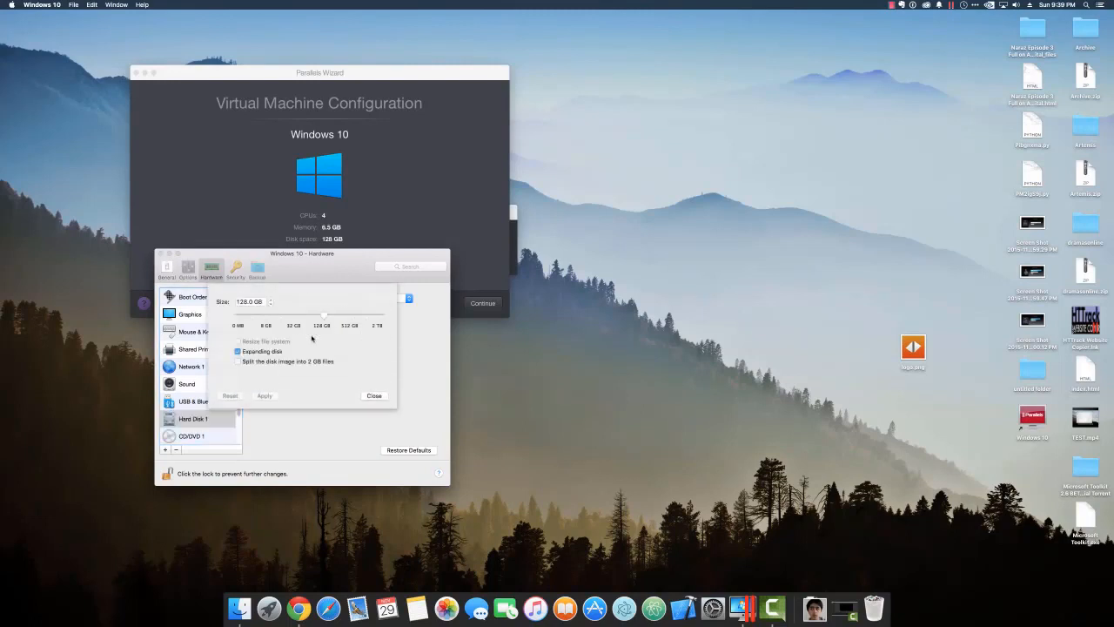
{"action": "left_click_drag", "start_coordinate": [323, 316], "coordinate": [295, 317]}
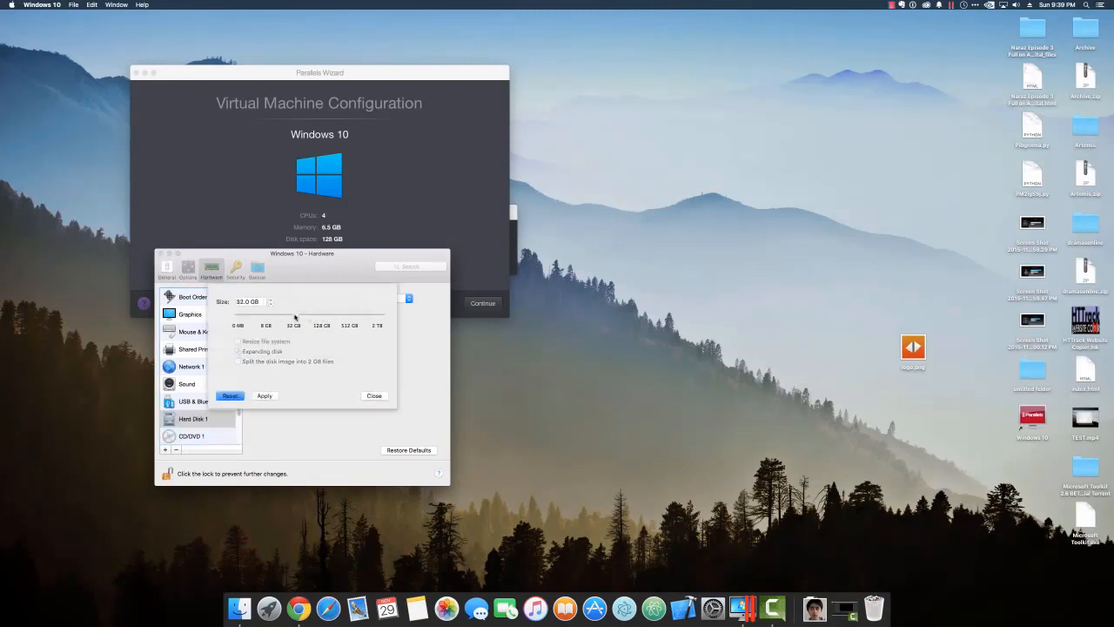
{"action": "left_click", "coordinate": [275, 397]}
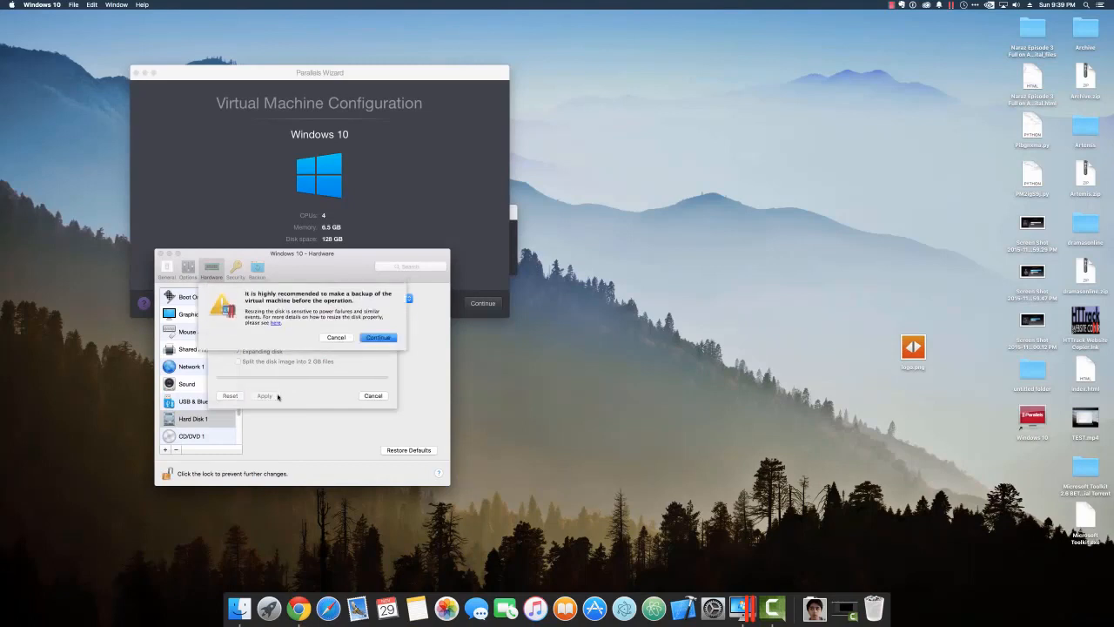
{"action": "left_click", "coordinate": [379, 339]}
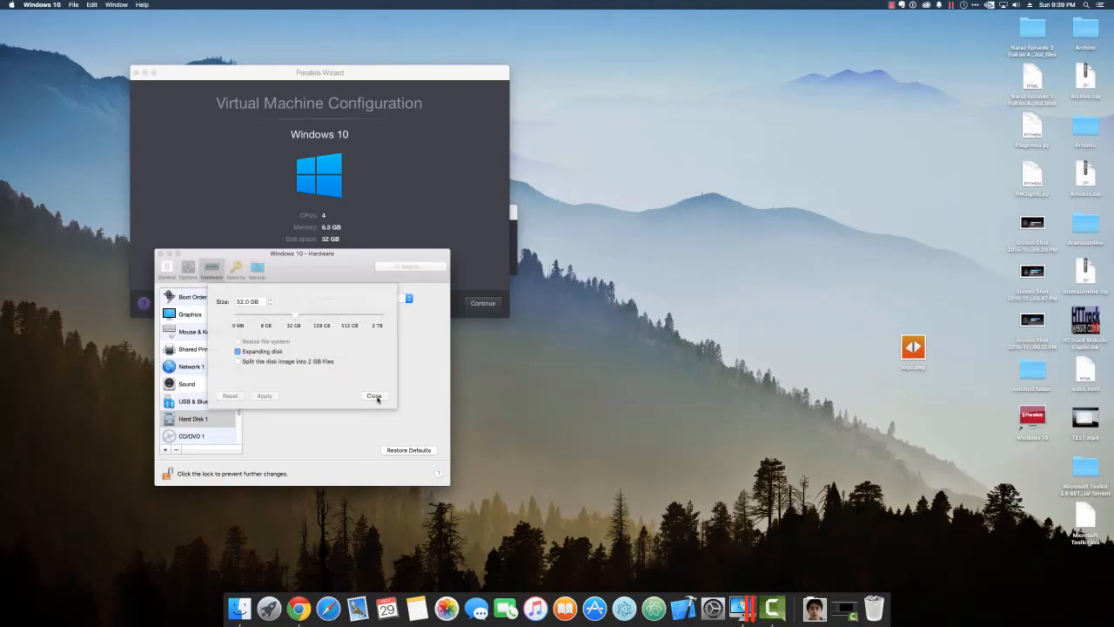
{"action": "left_click", "coordinate": [374, 396]}
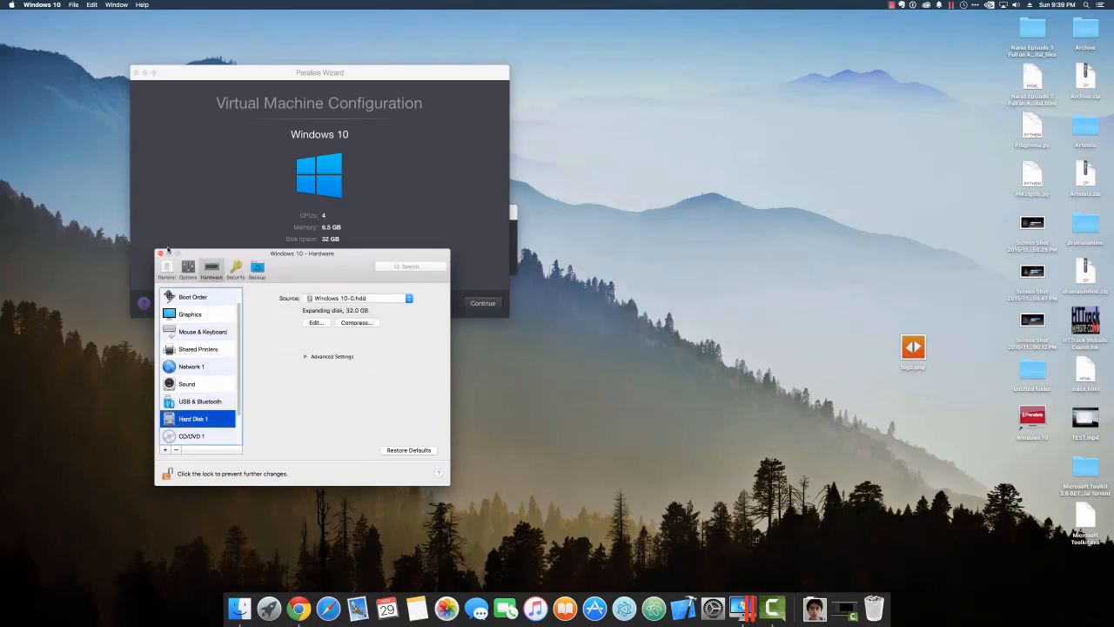
{"action": "left_click", "coordinate": [160, 252]}
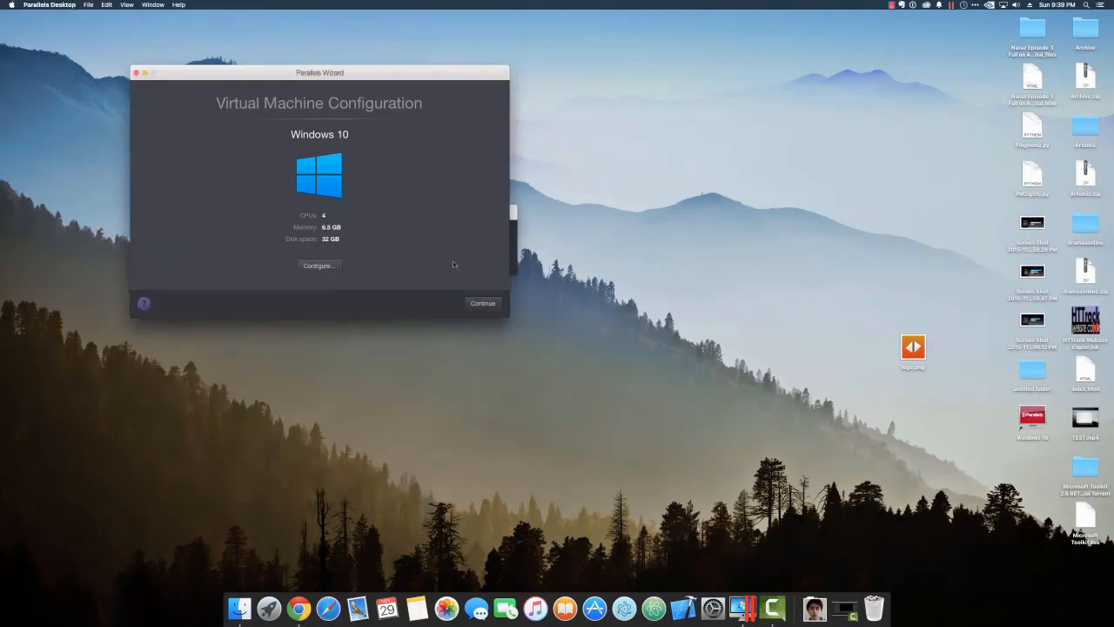
Start the Windows 10 VM, minimize Control Center, and continue setup with Windows 10 Pro.
{"action": "left_click", "coordinate": [484, 304]}
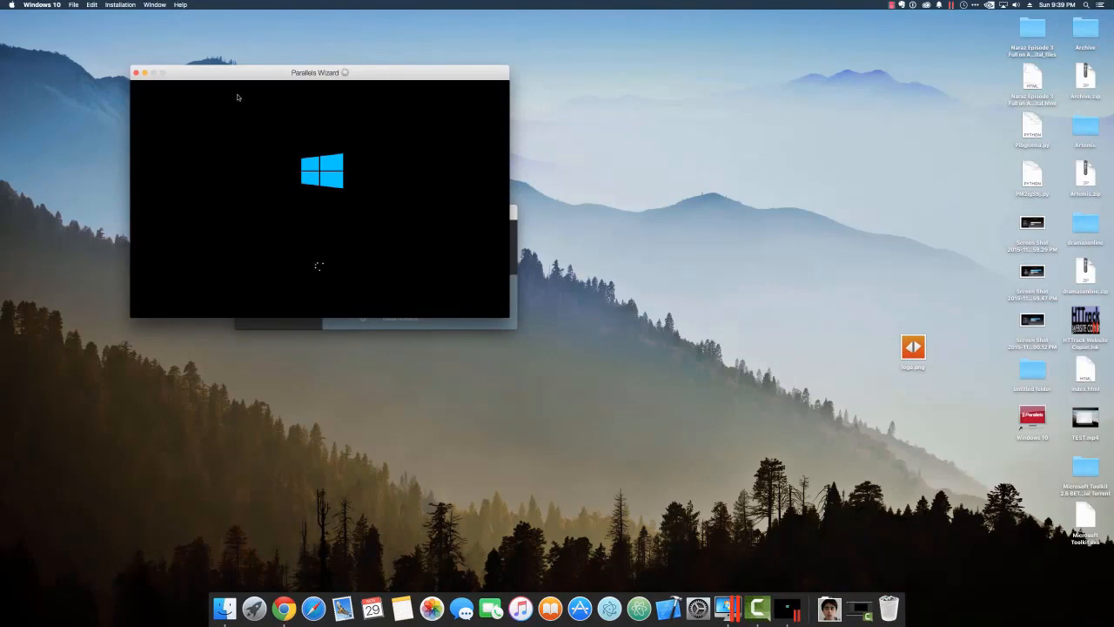
{"action": "left_click_drag", "start_coordinate": [234, 84], "coordinate": [327, 266]}
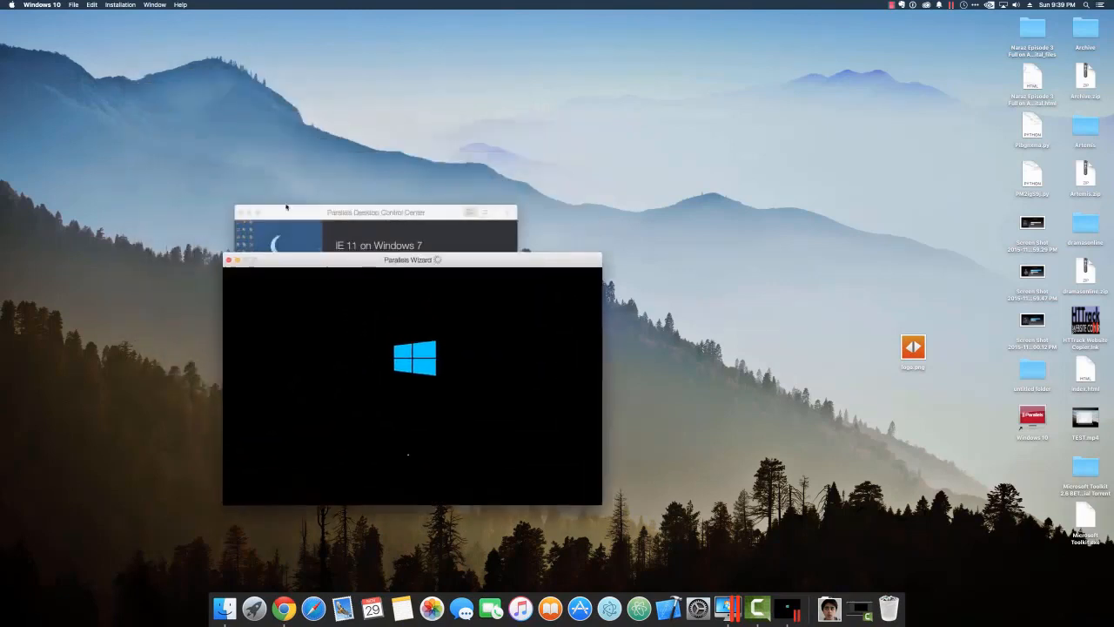
{"action": "left_click", "coordinate": [249, 212]}
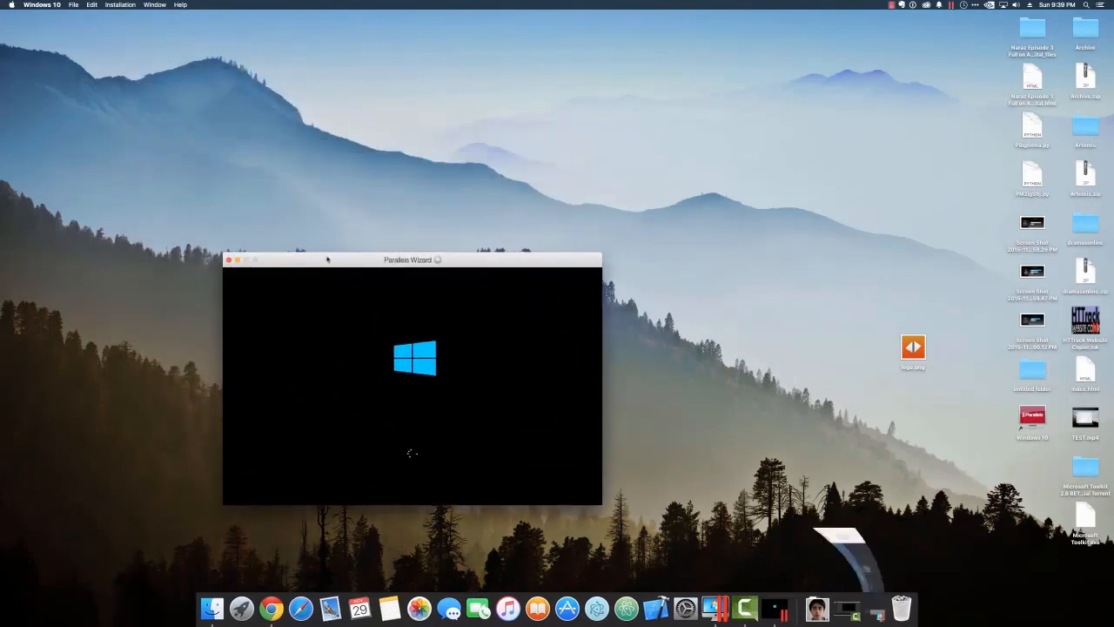
{"action": "left_click_drag", "start_coordinate": [336, 260], "coordinate": [347, 148]}
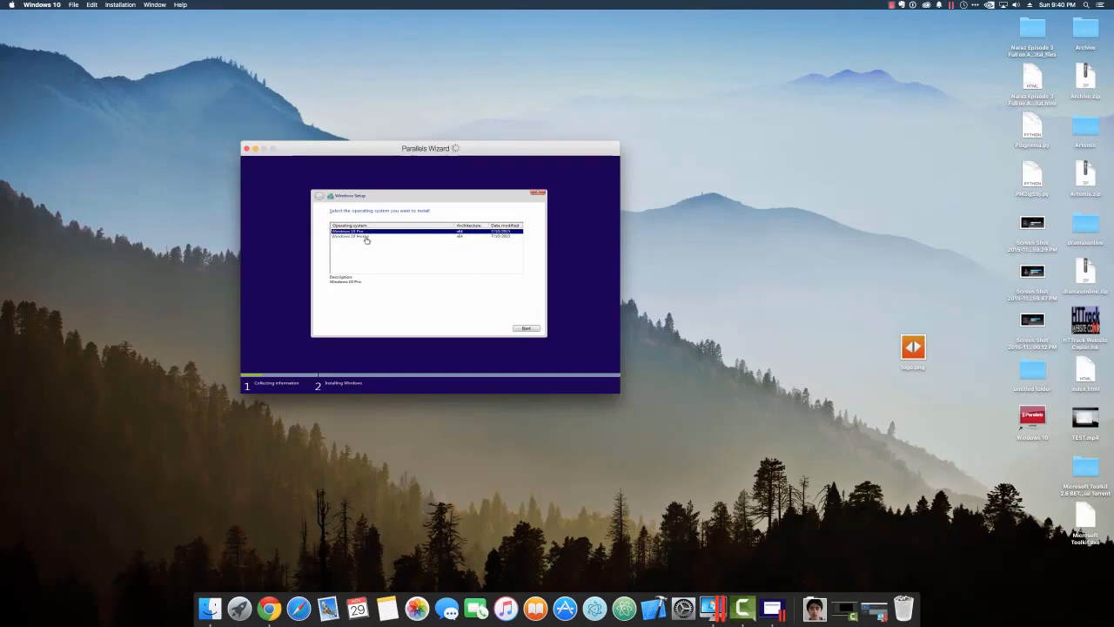
{"action": "left_click", "coordinate": [531, 328]}
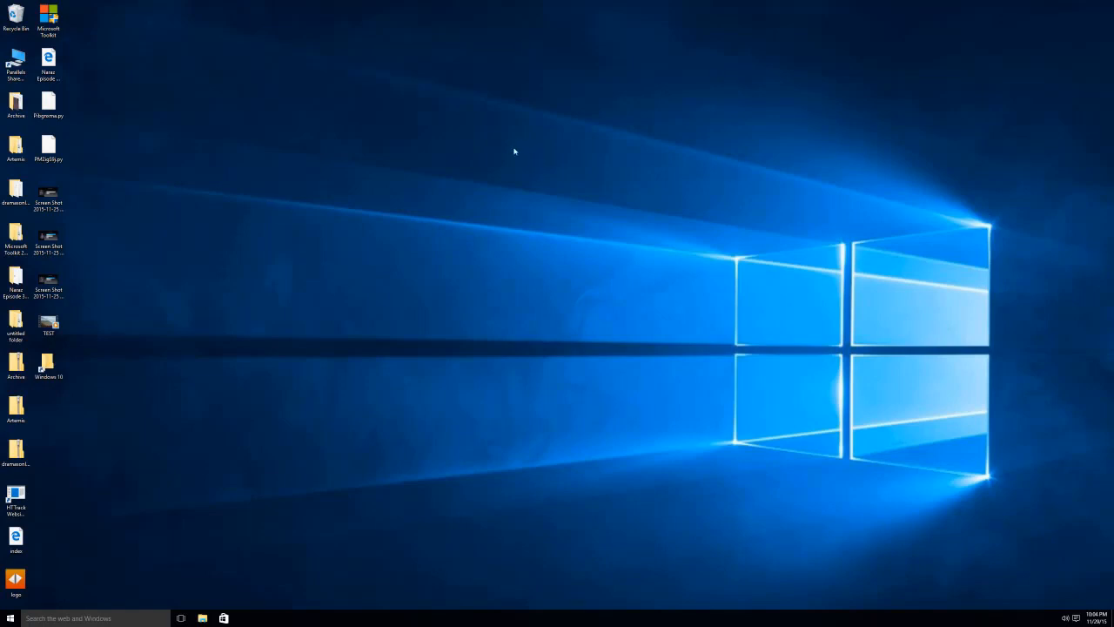
Allow the PC to be discoverable on the network.
{"action": "left_click_drag", "start_coordinate": [514, 149], "coordinate": [506, 172]}
{"action": "left_click_drag", "start_coordinate": [218, 241], "coordinate": [401, 403]}
{"action": "left_click_drag", "start_coordinate": [470, 425], "coordinate": [630, 561]}
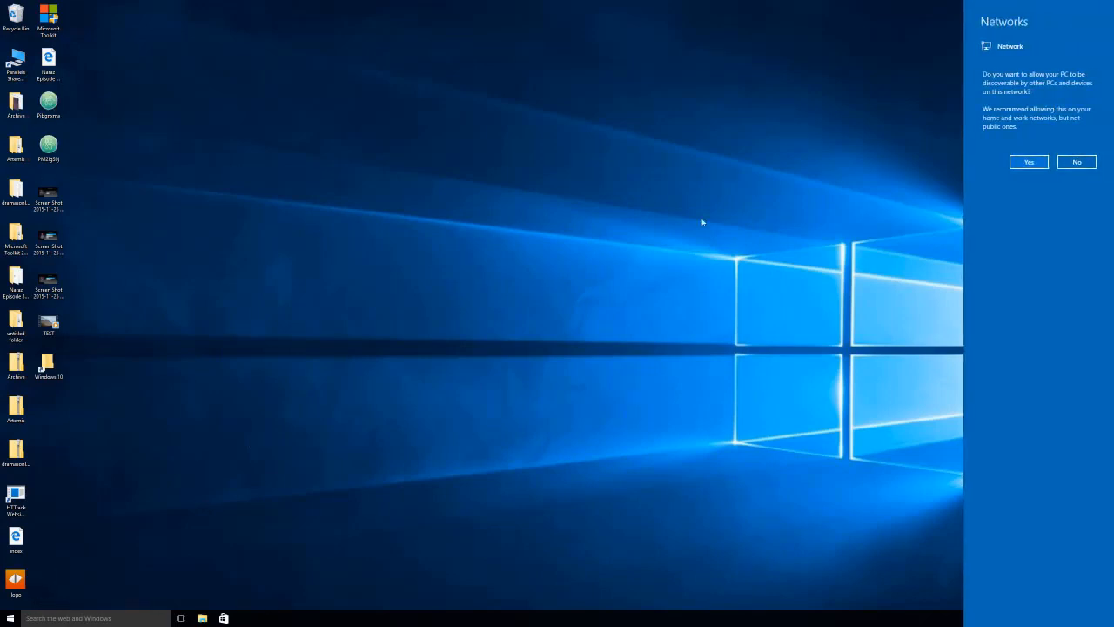
{"action": "left_click", "coordinate": [1043, 162]}
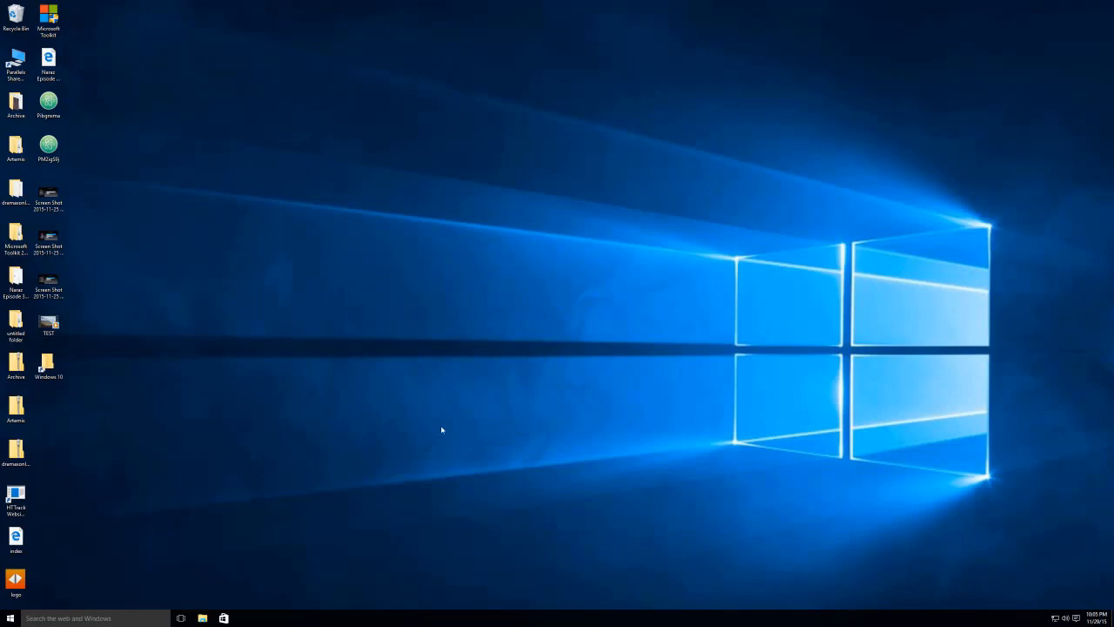
Set the taskbar search to 'Show search icon' and open Cortana.
{"action": "right_click", "coordinate": [314, 619]}
{"action": "mouse_move", "coordinate": [347, 517]}
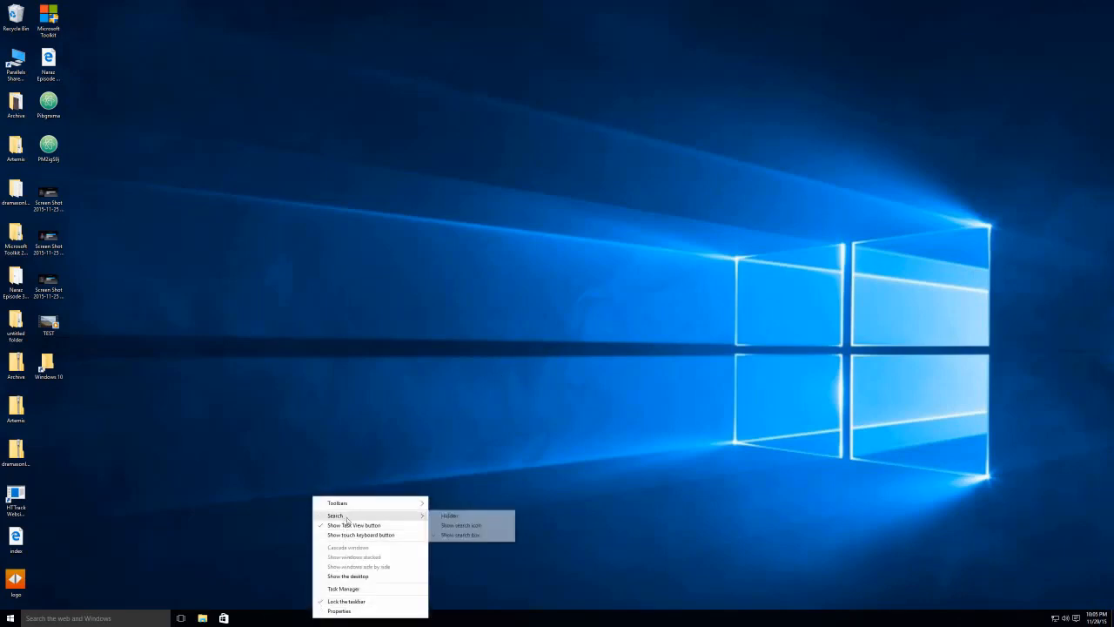
{"action": "left_click", "coordinate": [445, 526]}
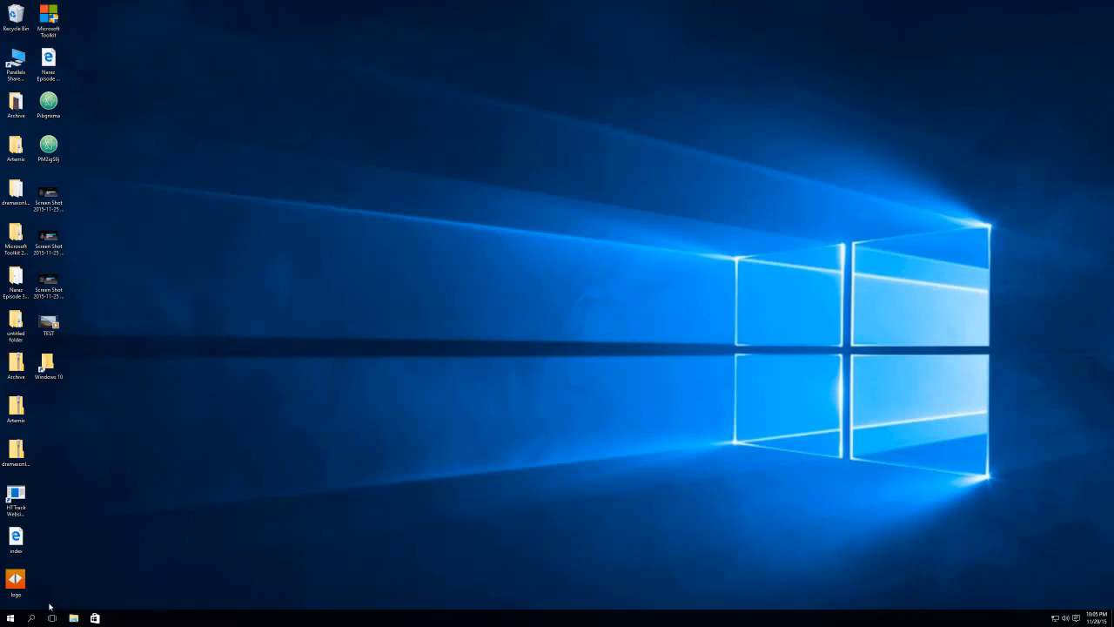
{"action": "key", "text": "super+s"}
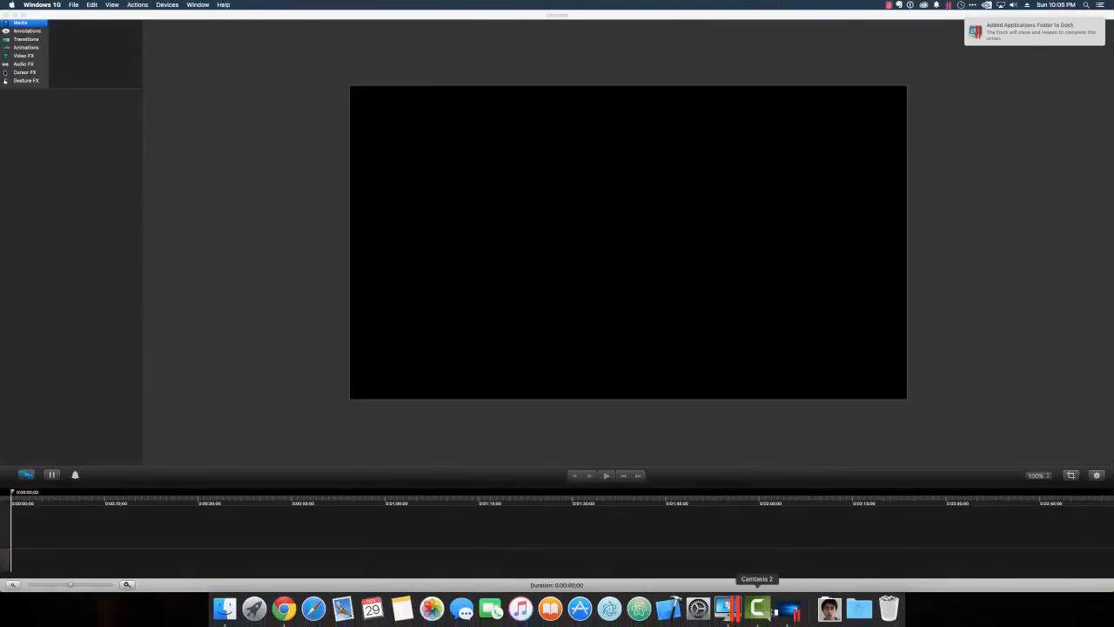
{"action": "left_click", "coordinate": [788, 612]}
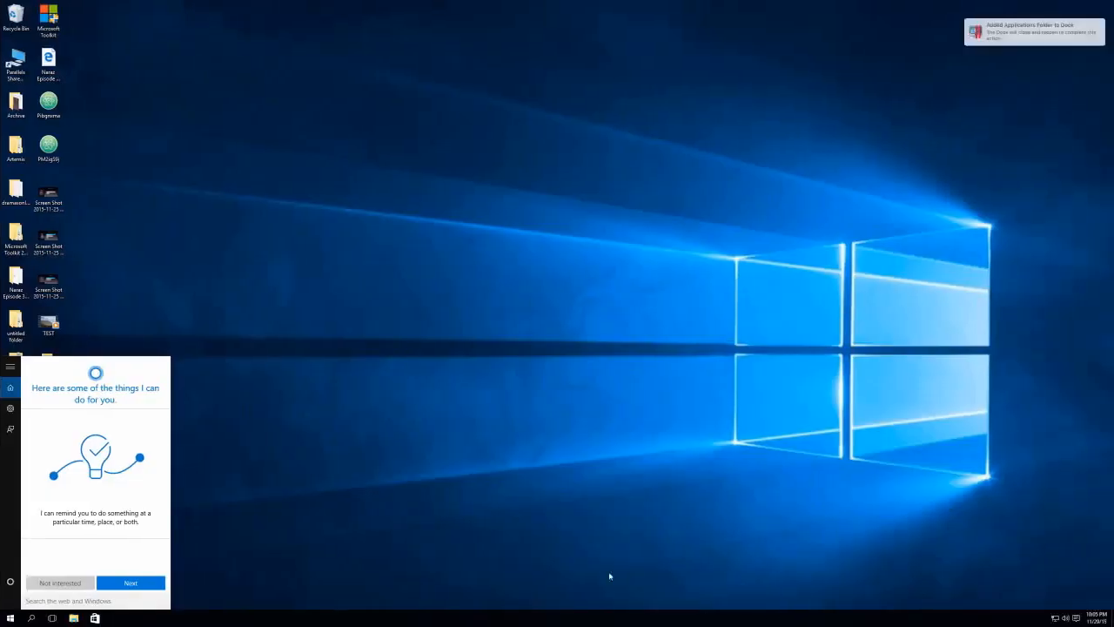
Get past Cortana's introduction and turn on speech, inking and typing personalization.
{"action": "left_click", "coordinate": [130, 583]}
{"action": "left_click", "coordinate": [131, 582]}
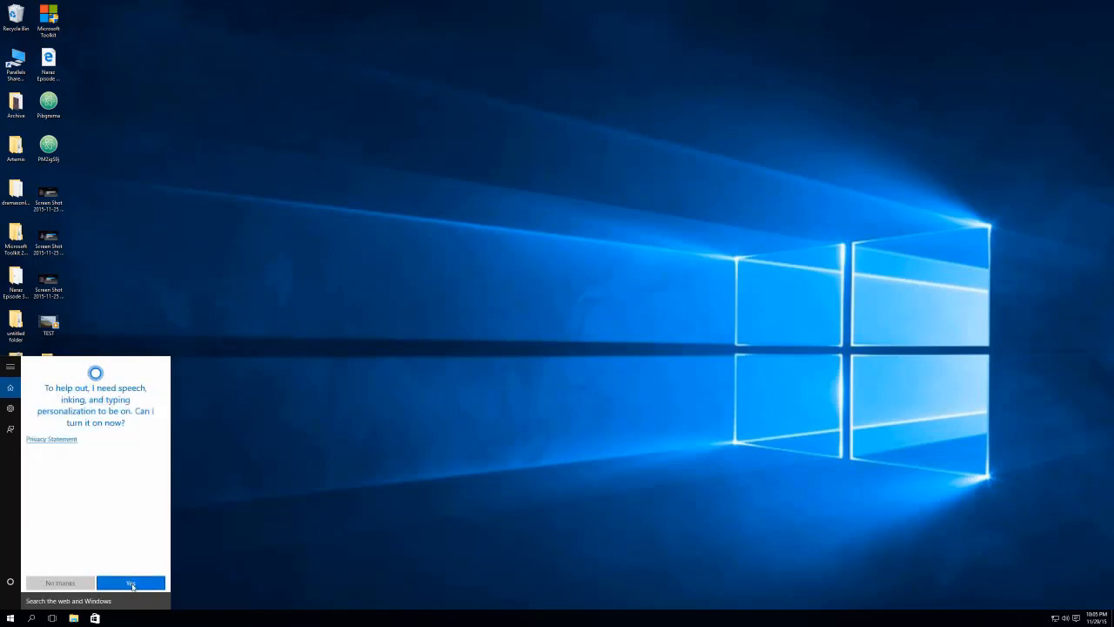
{"action": "left_click", "coordinate": [132, 584]}
Enter the user's name for Cortana to use and submit it.
{"action": "left_click", "coordinate": [82, 417]}
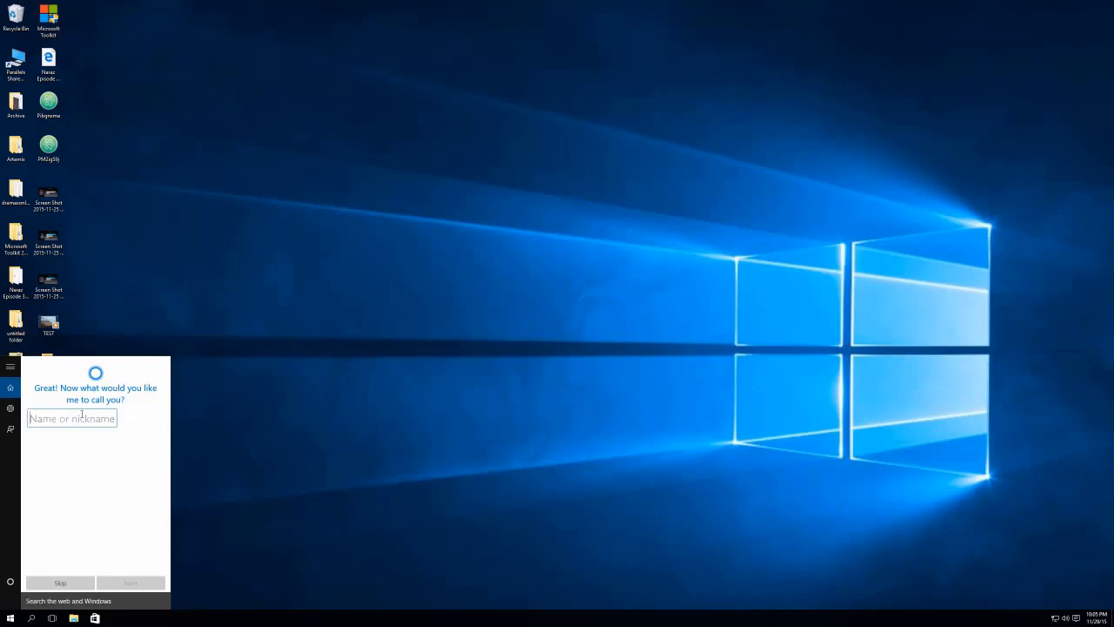
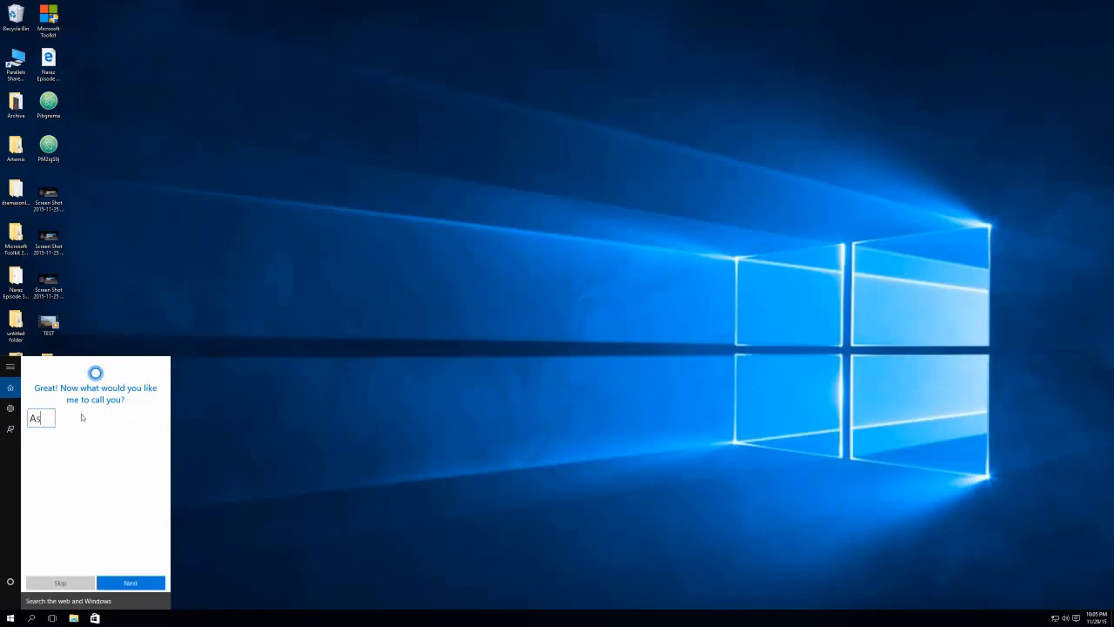
{"action": "left_click", "coordinate": [127, 582]}
{"action": "left_click", "coordinate": [149, 579]}
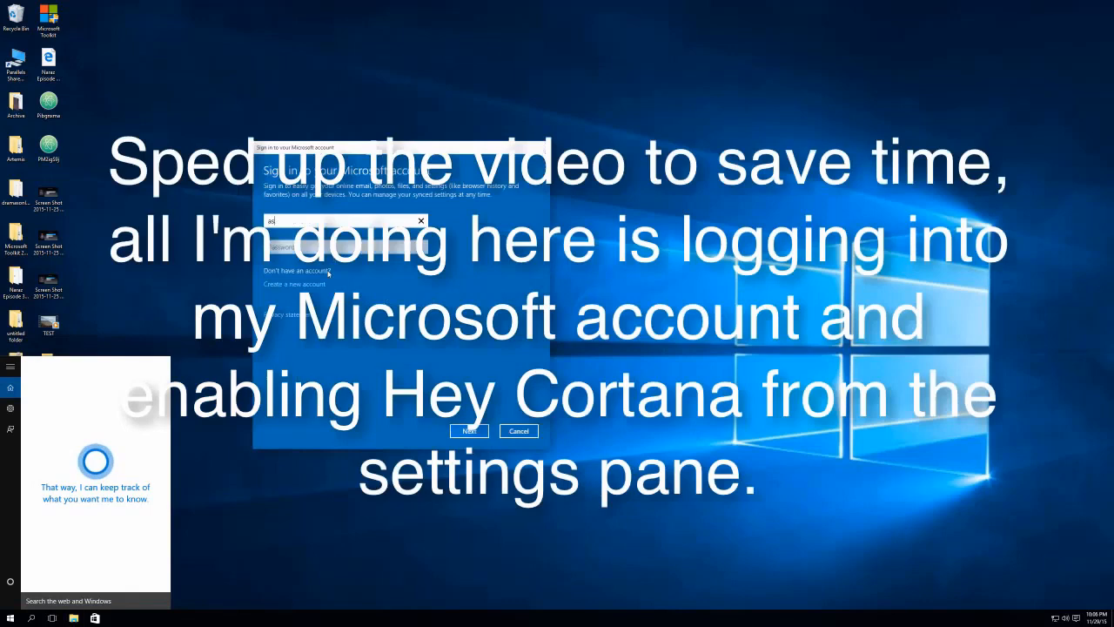
{"action": "left_click", "coordinate": [470, 431]}
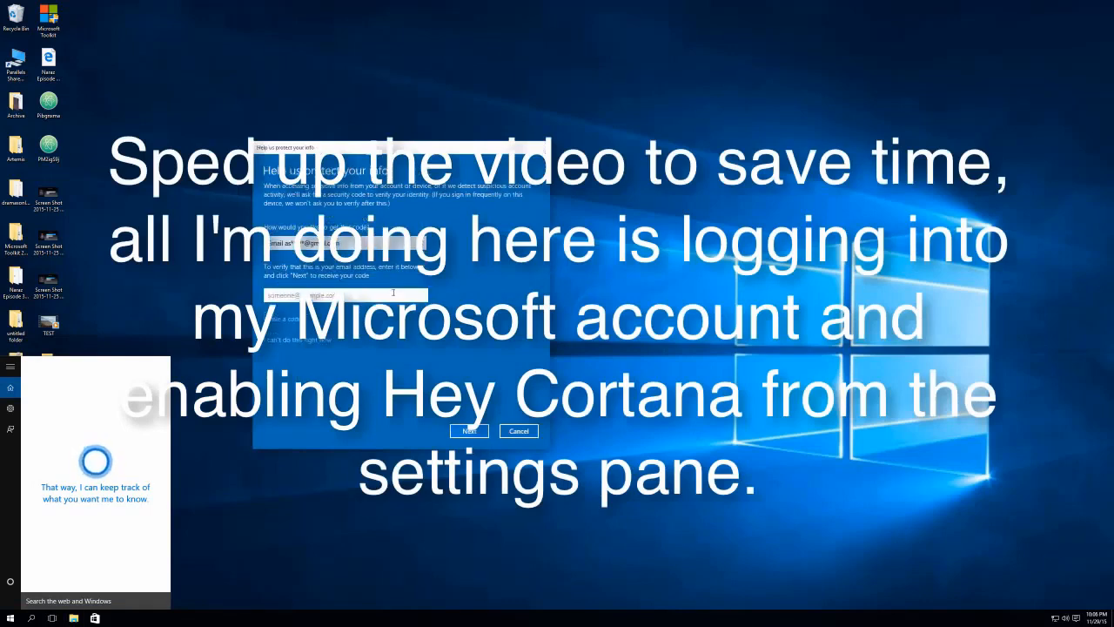
Sign in with the Microsoft account e-mail and password, then dismiss the OneDrive notification.
{"action": "left_click", "coordinate": [471, 431]}
{"action": "left_click", "coordinate": [476, 430]}
{"action": "left_click", "coordinate": [130, 582]}
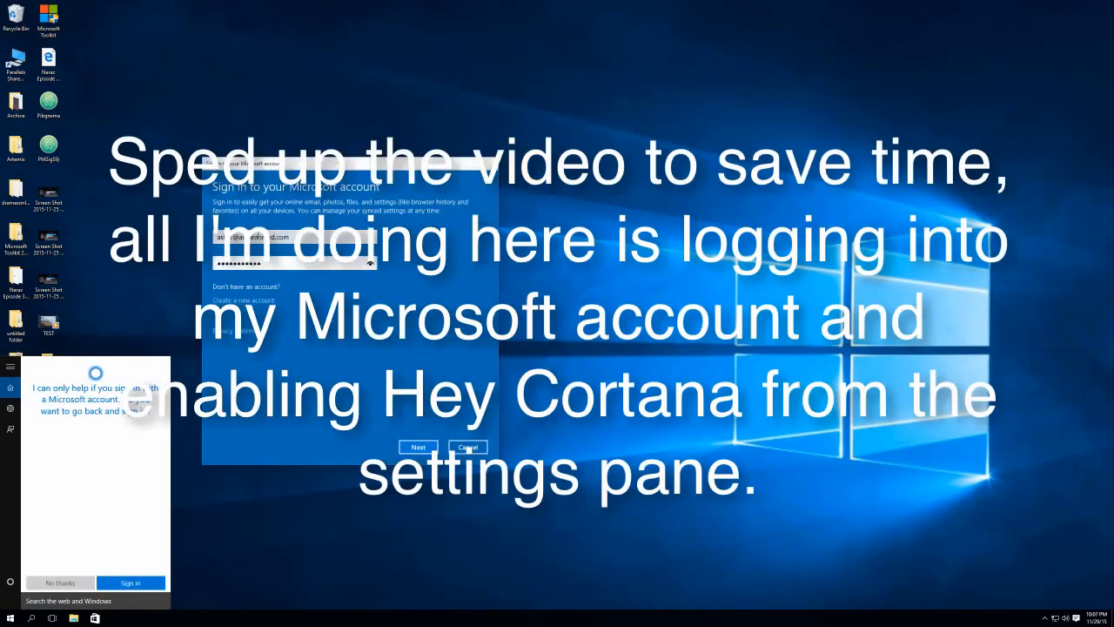
{"action": "key", "text": "Return"}
{"action": "key", "text": "Return"}
{"action": "key", "text": "Return"}
{"action": "key", "text": "Return"}
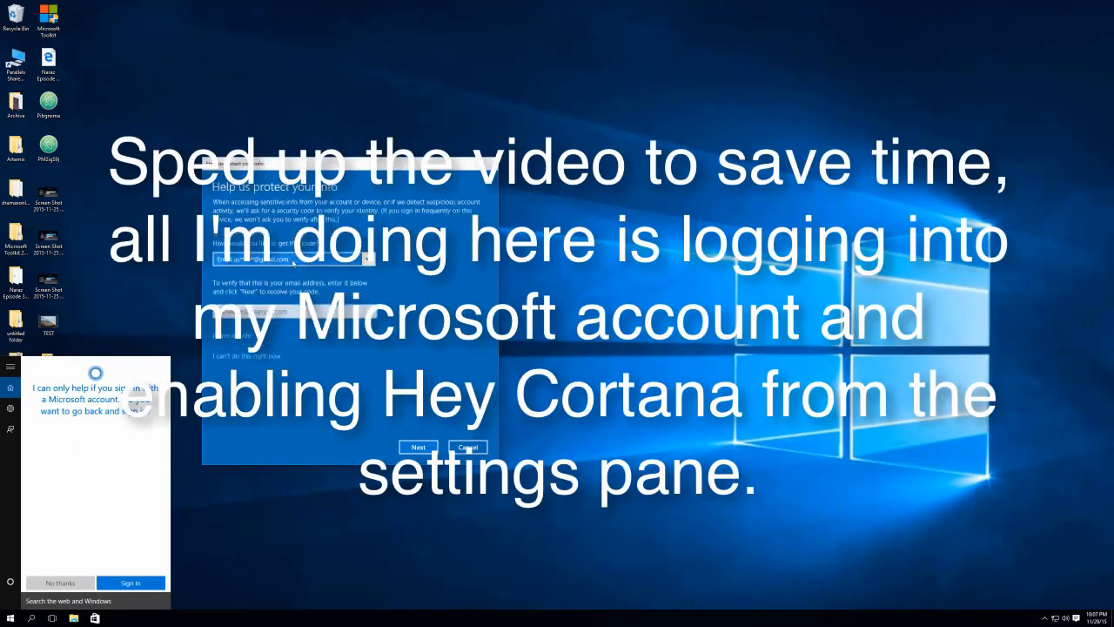
{"action": "key", "text": "Return"}
{"action": "key", "text": "Return"}
{"action": "key", "text": "Return"}
{"action": "left_click", "coordinate": [1105, 578]}
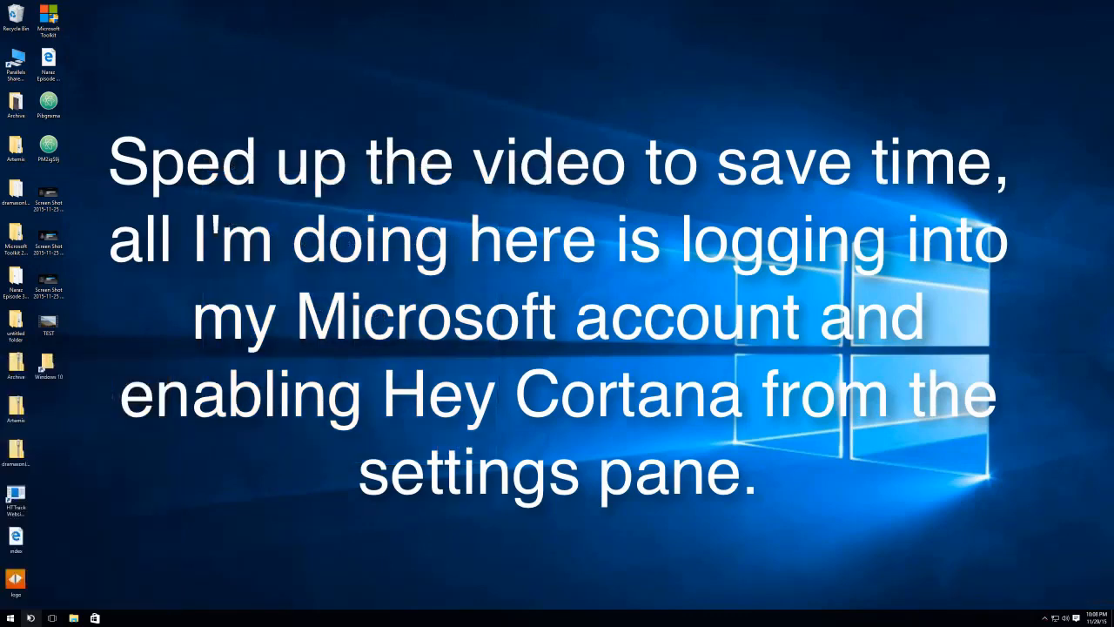
Open Cortana's Notebook, then open Windows Settings and its search box.
{"action": "left_click", "coordinate": [32, 619]}
{"action": "left_click", "coordinate": [31, 618]}
{"action": "left_click", "coordinate": [32, 618]}
{"action": "scroll", "coordinate": [68, 476], "scroll_direction": "down", "scroll_amount": 10}
{"action": "left_click", "coordinate": [10, 408]}
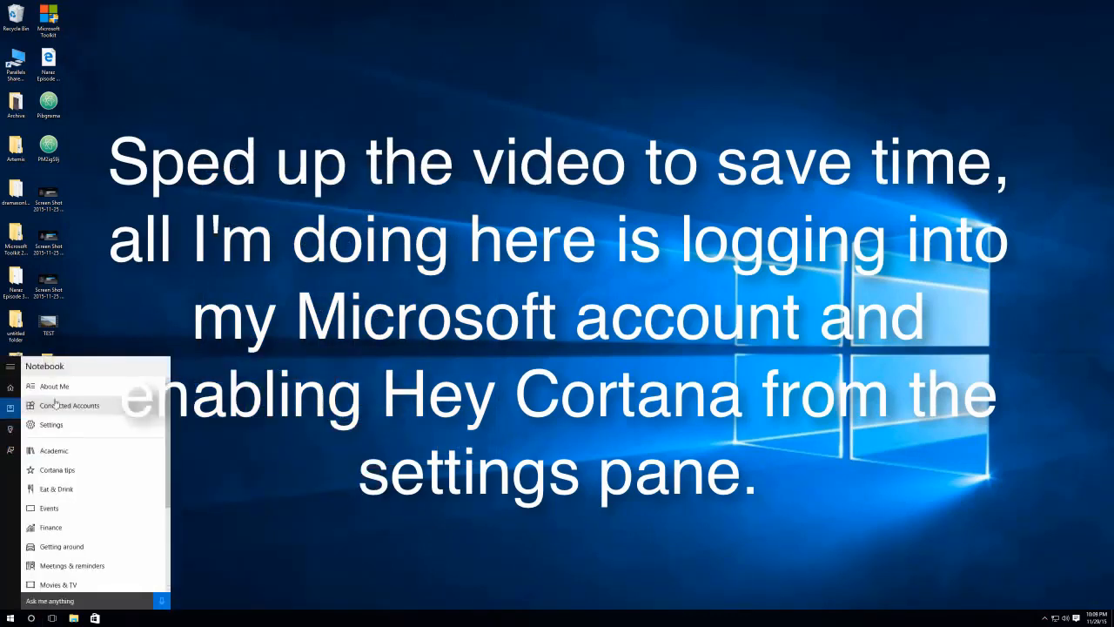
{"action": "left_click", "coordinate": [10, 618]}
{"action": "left_click", "coordinate": [58, 571]}
{"action": "left_click", "coordinate": [593, 126]}
Search Settings for 'cortana', complete the microphone setup, then ask Cortana about the weather by voice.
{"action": "type", "text": "cortana"}
{"action": "left_click", "coordinate": [219, 176]}
{"action": "left_click", "coordinate": [601, 407]}
{"action": "left_click", "coordinate": [488, 385]}
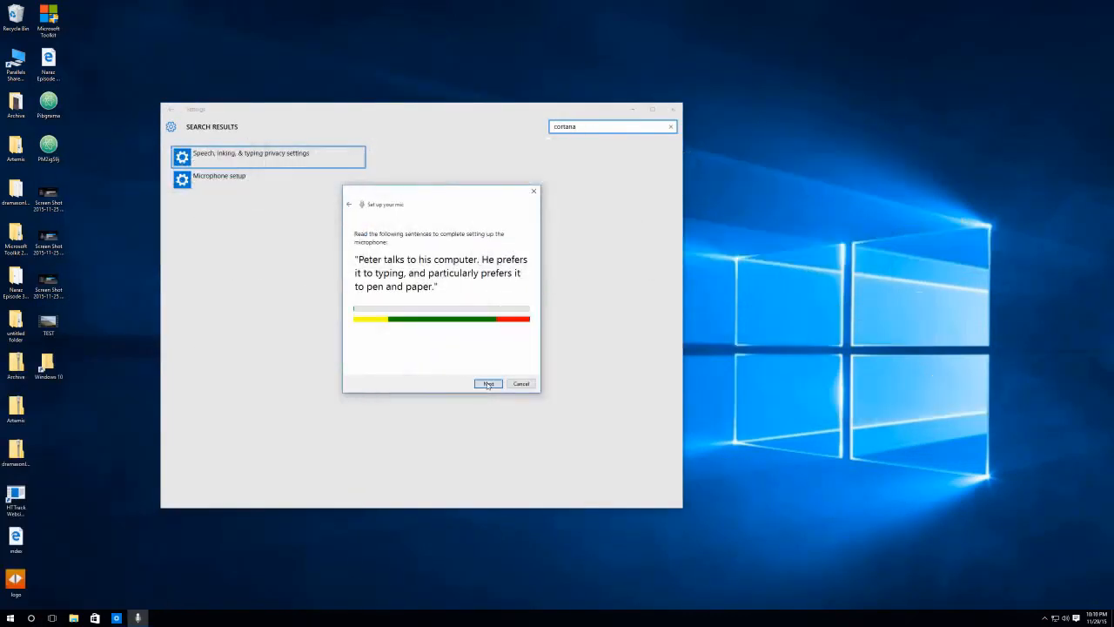
{"action": "left_click", "coordinate": [488, 383]}
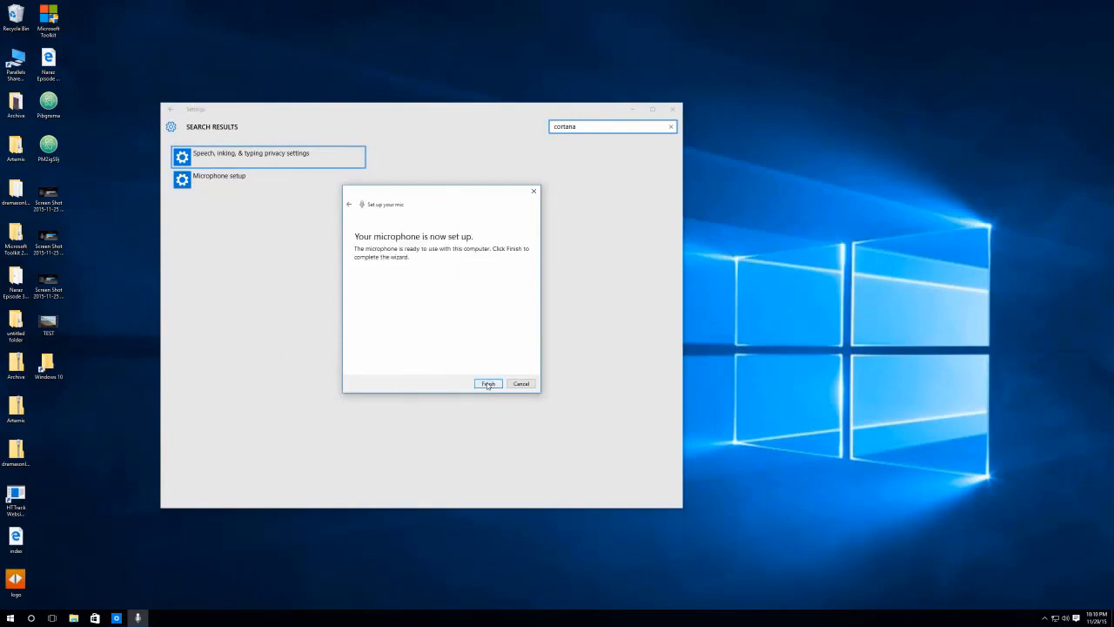
{"action": "left_click", "coordinate": [488, 384]}
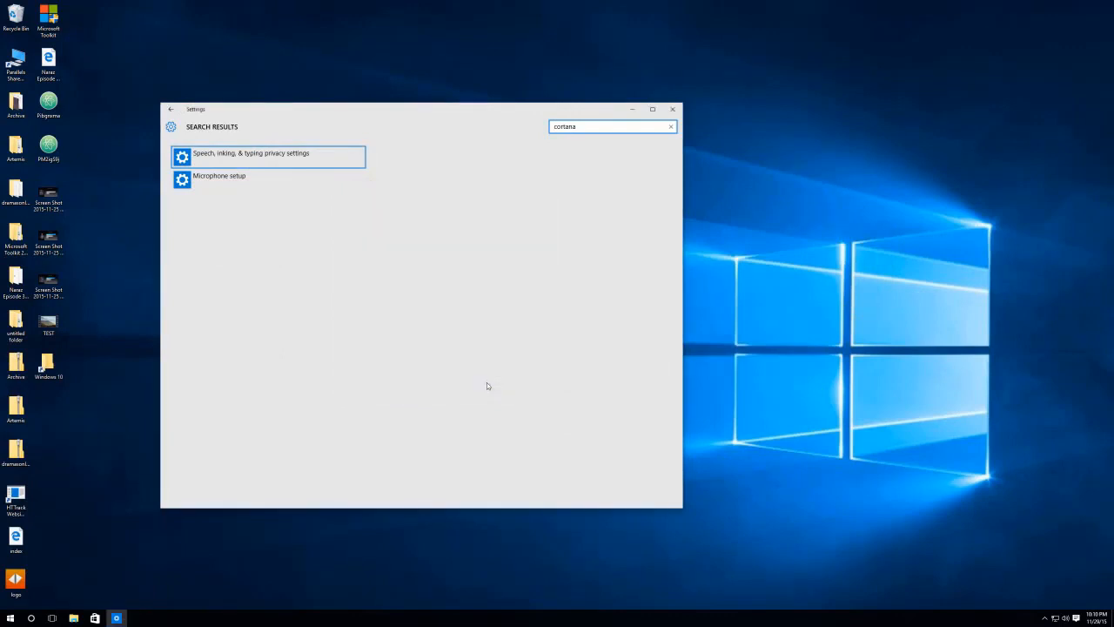
{"action": "left_click", "coordinate": [32, 617]}
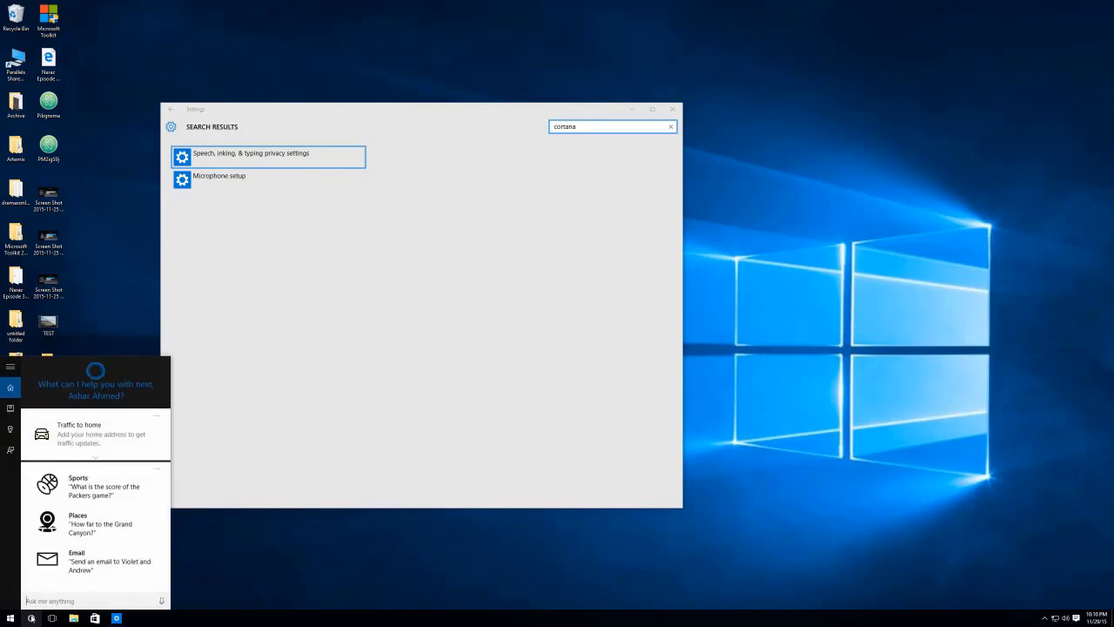
{"action": "left_click", "coordinate": [159, 602]}
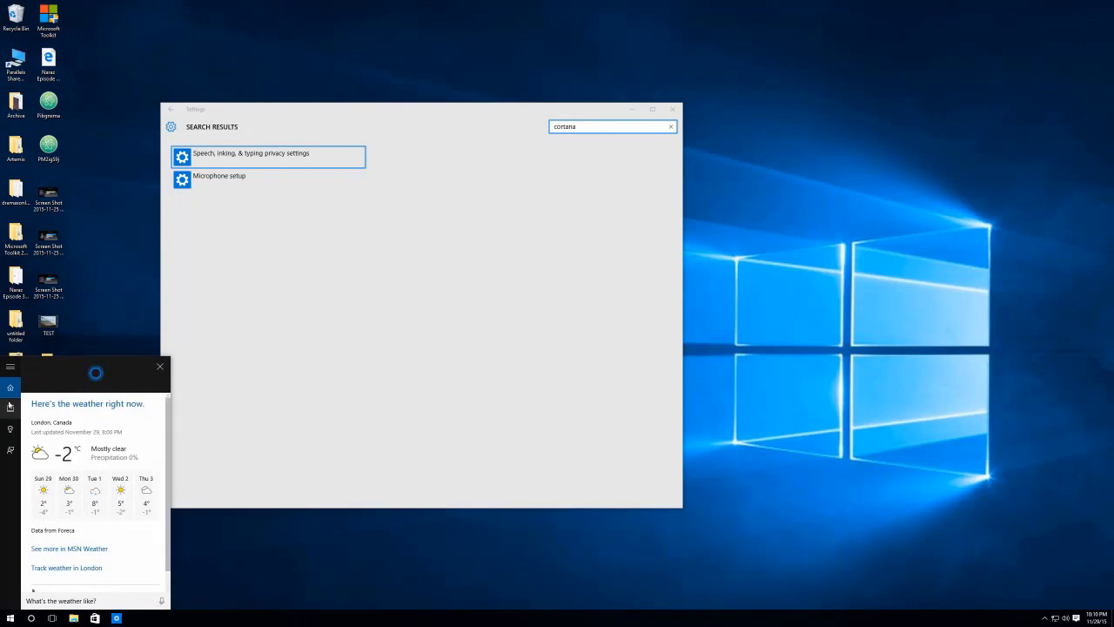
Switch Hey Cortana to On in Cortana's Notebook settings.
{"action": "left_click", "coordinate": [10, 429]}
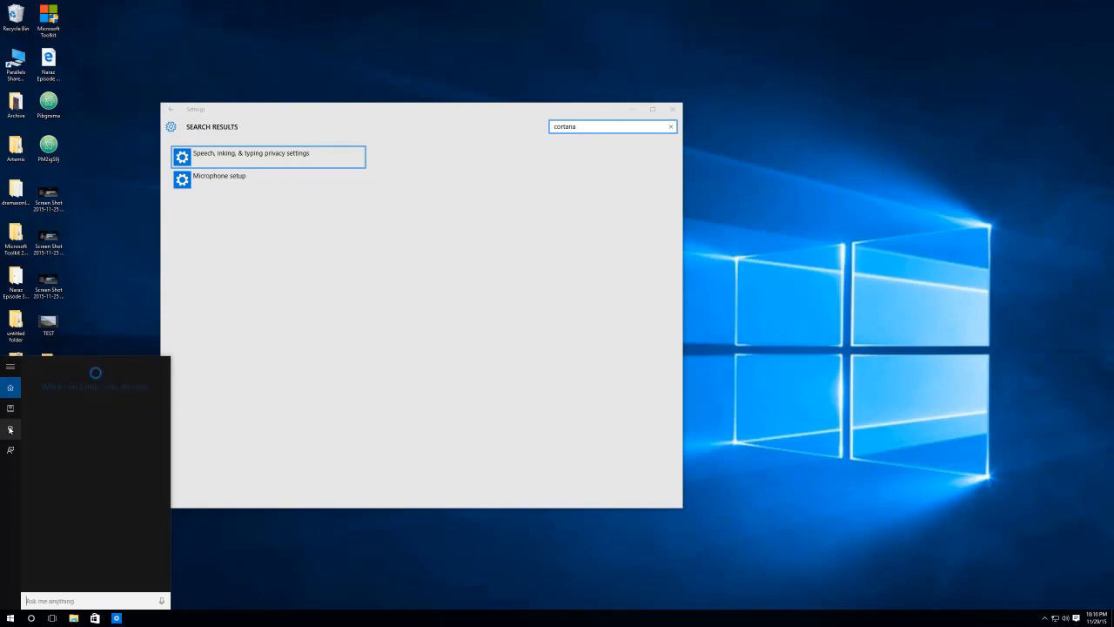
{"action": "left_click", "coordinate": [10, 406]}
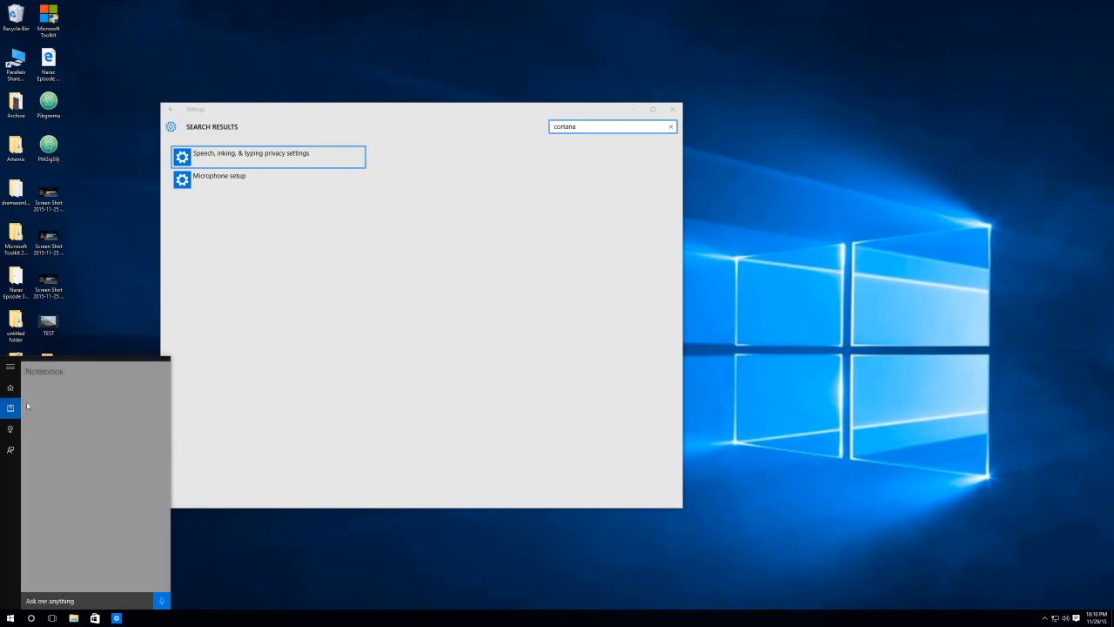
{"action": "left_click", "coordinate": [48, 425]}
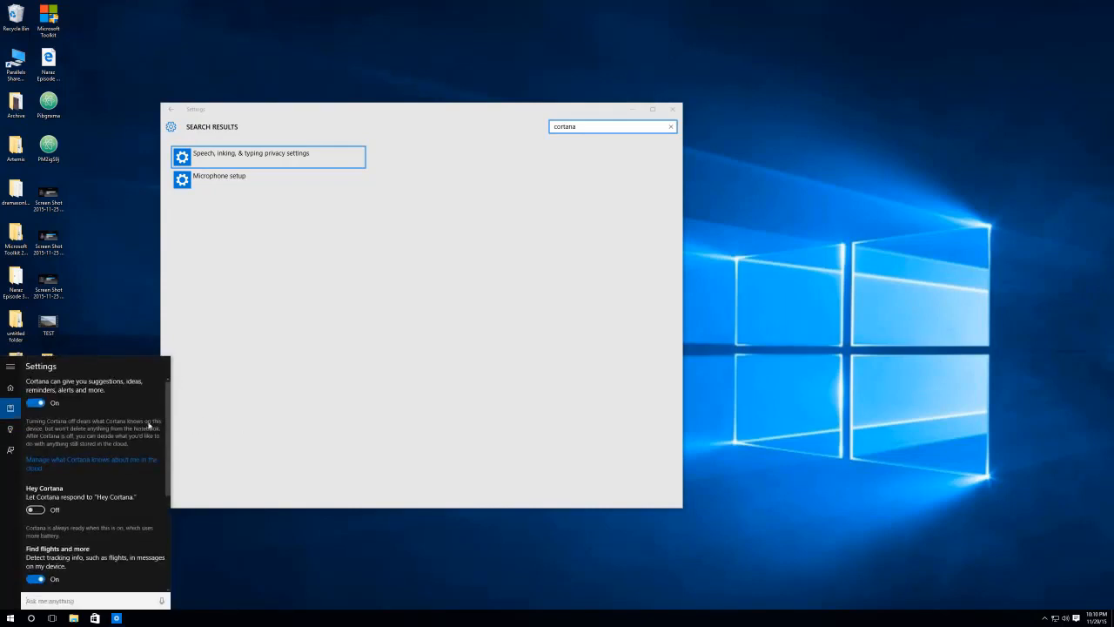
{"action": "left_click", "coordinate": [39, 509]}
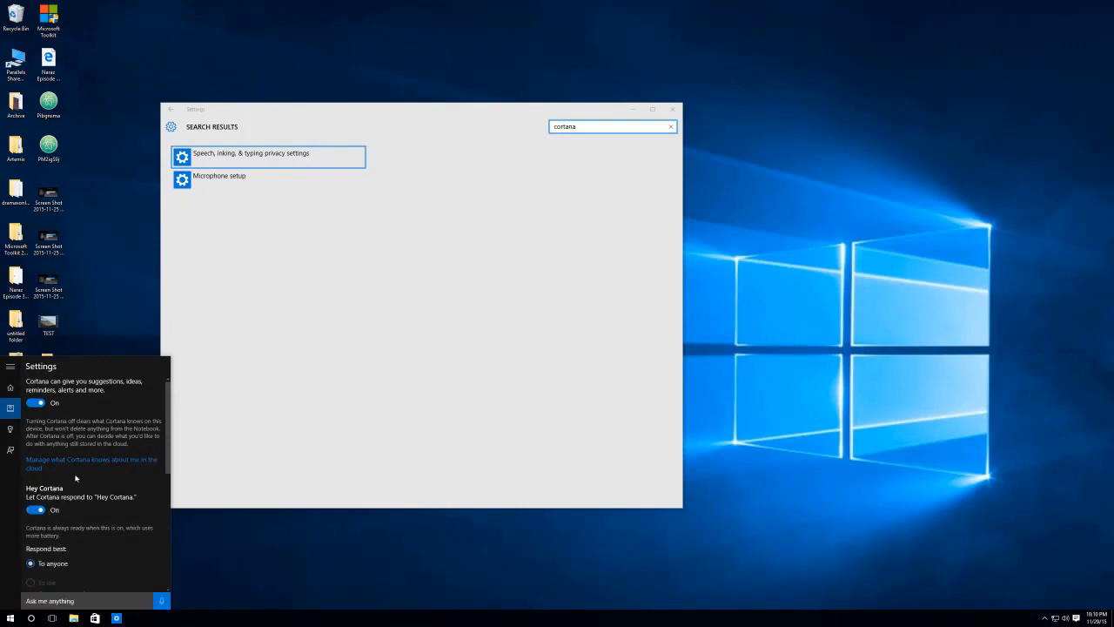
{"action": "scroll", "coordinate": [71, 514], "scroll_direction": "down", "scroll_amount": 3}
{"action": "scroll", "coordinate": [72, 523], "scroll_direction": "up", "scroll_amount": 2}
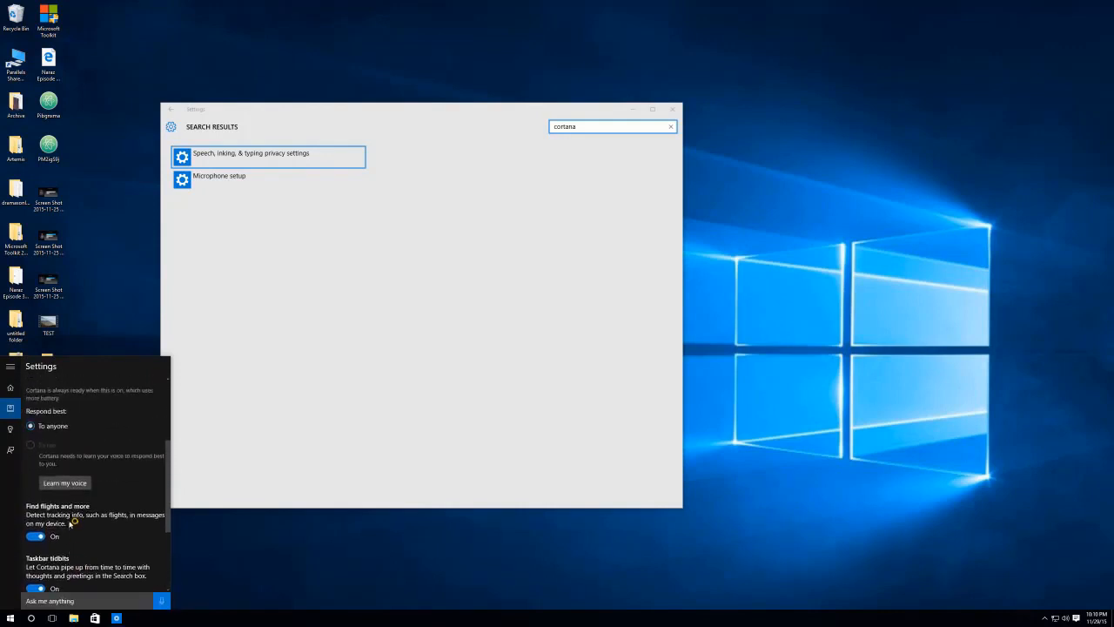
Close Cortana, the Settings window, and the Start menu to show the bare desktop.
{"action": "left_click", "coordinate": [11, 385]}
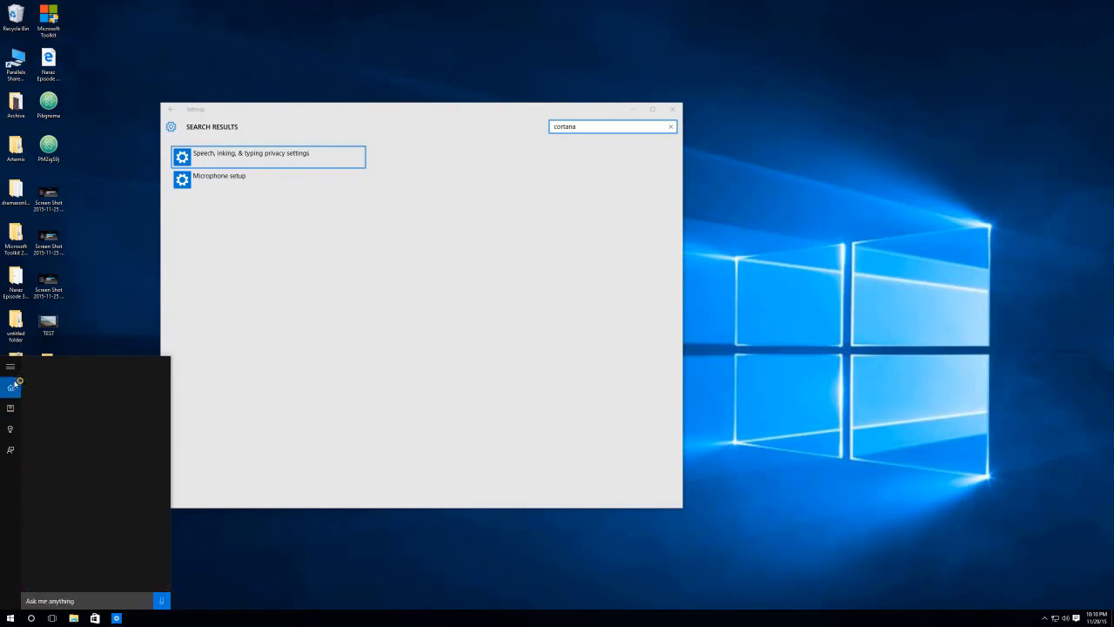
{"action": "left_click", "coordinate": [212, 559]}
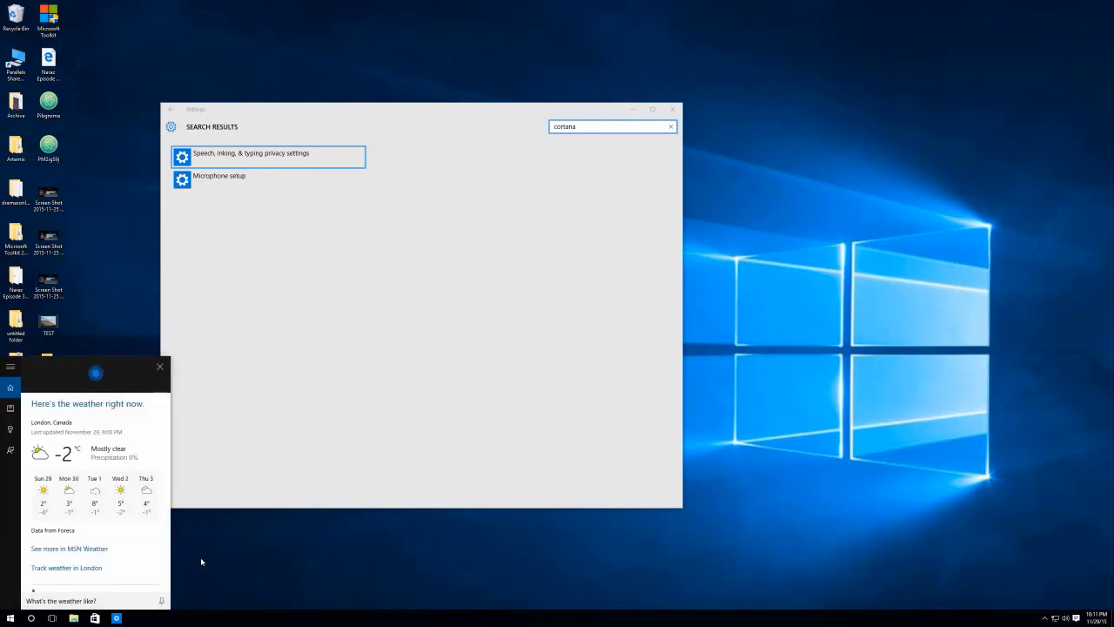
{"action": "left_click", "coordinate": [672, 109]}
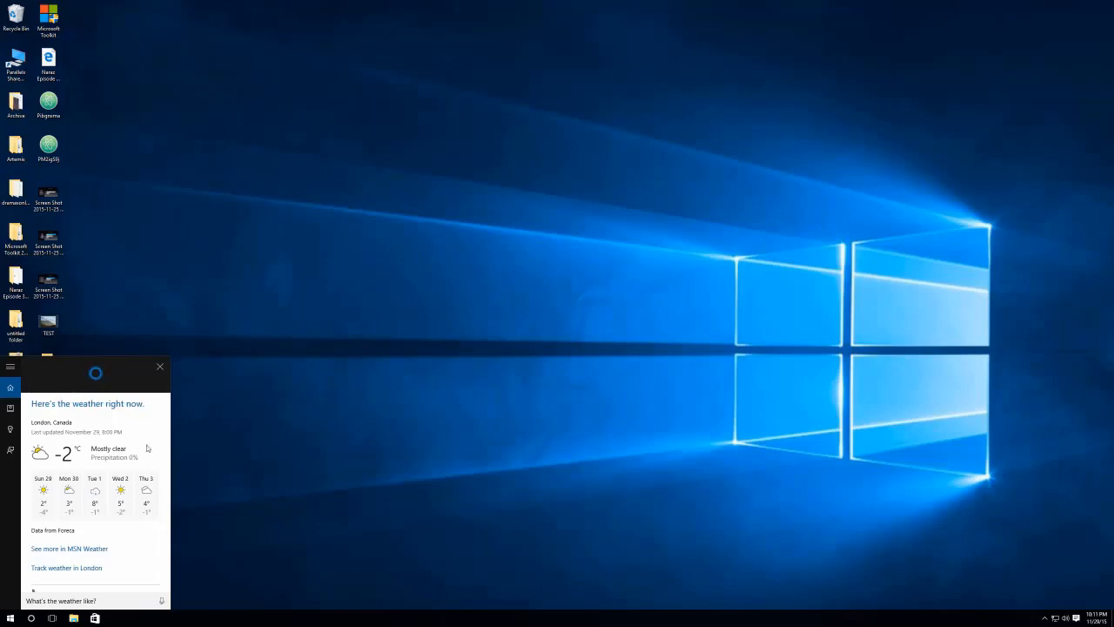
{"action": "left_click", "coordinate": [10, 617]}
{"action": "left_click", "coordinate": [229, 168]}
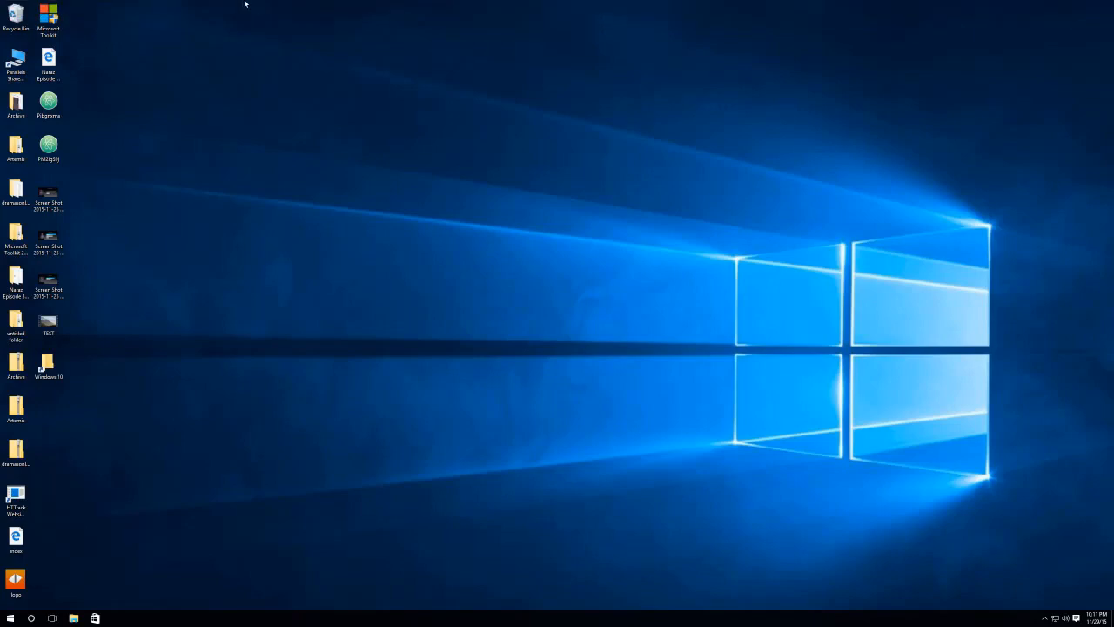
Exit full screen, hide Camtasia, and switch the Windows 10 VM into Coherence mode.
{"action": "mouse_move", "coordinate": [240, 3]}
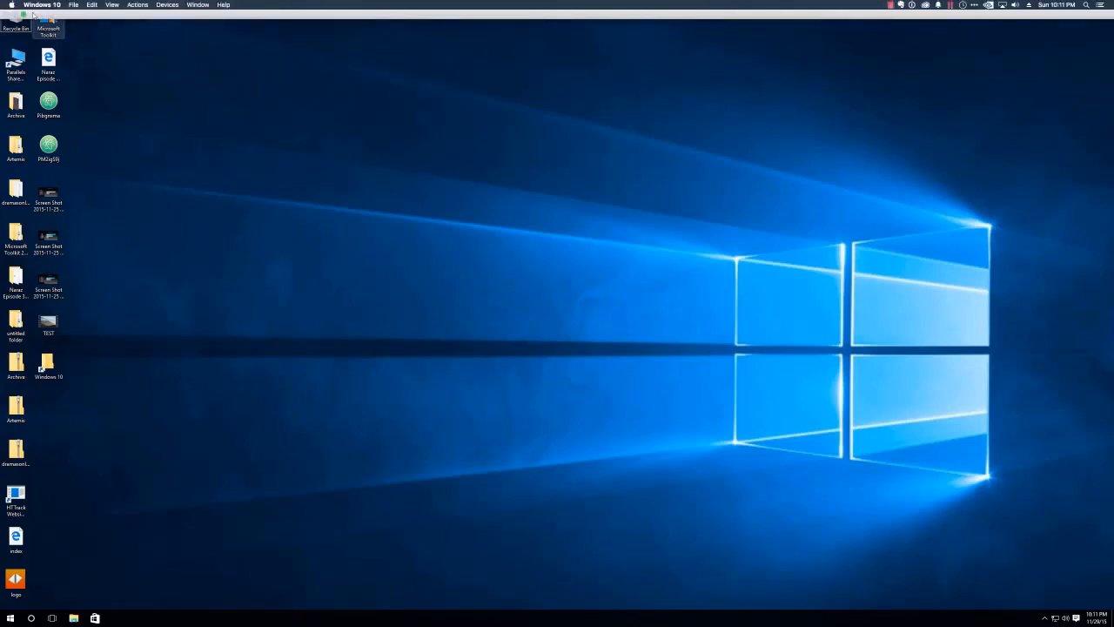
{"action": "left_click", "coordinate": [23, 15]}
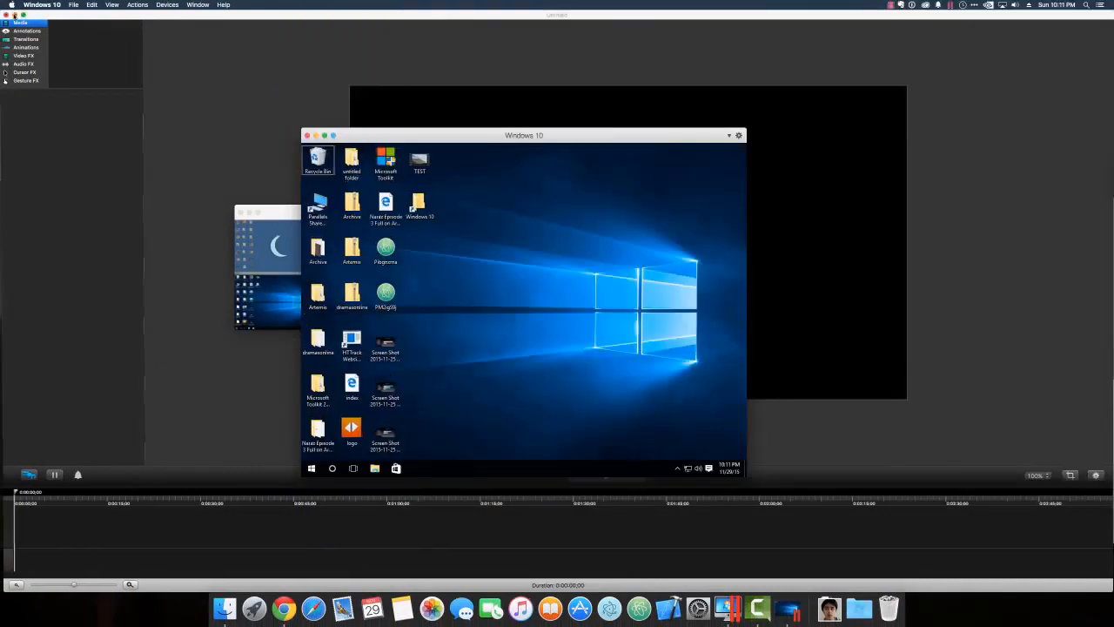
{"action": "left_click", "coordinate": [15, 15]}
{"action": "left_click_drag", "start_coordinate": [281, 210], "coordinate": [183, 211]}
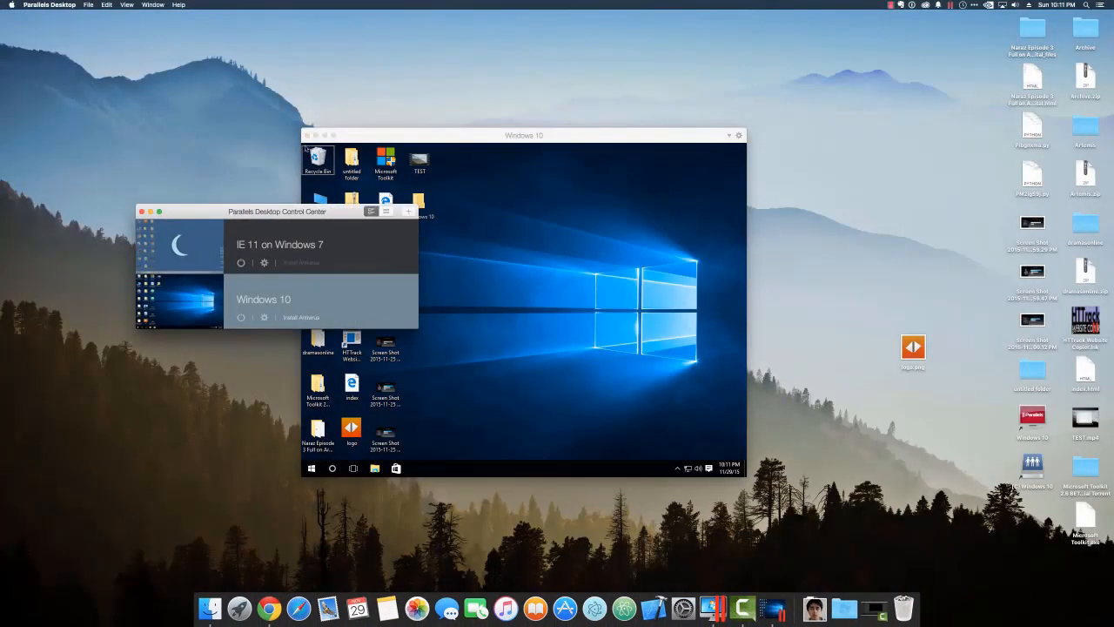
{"action": "left_click", "coordinate": [353, 137]}
{"action": "left_click", "coordinate": [334, 136]}
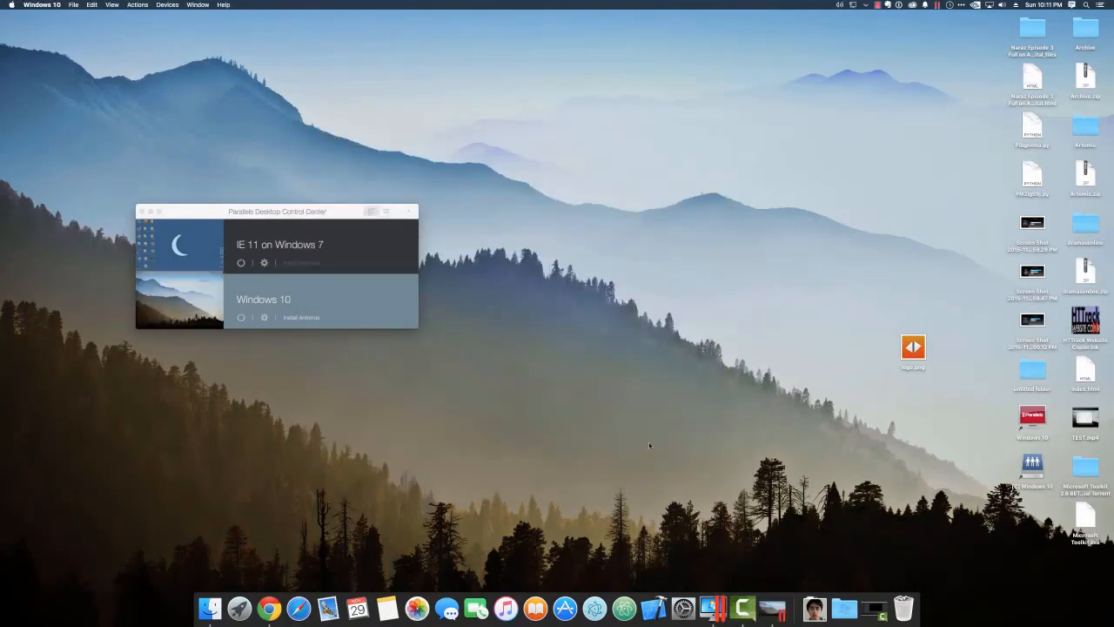
{"action": "left_click", "coordinate": [771, 615]}
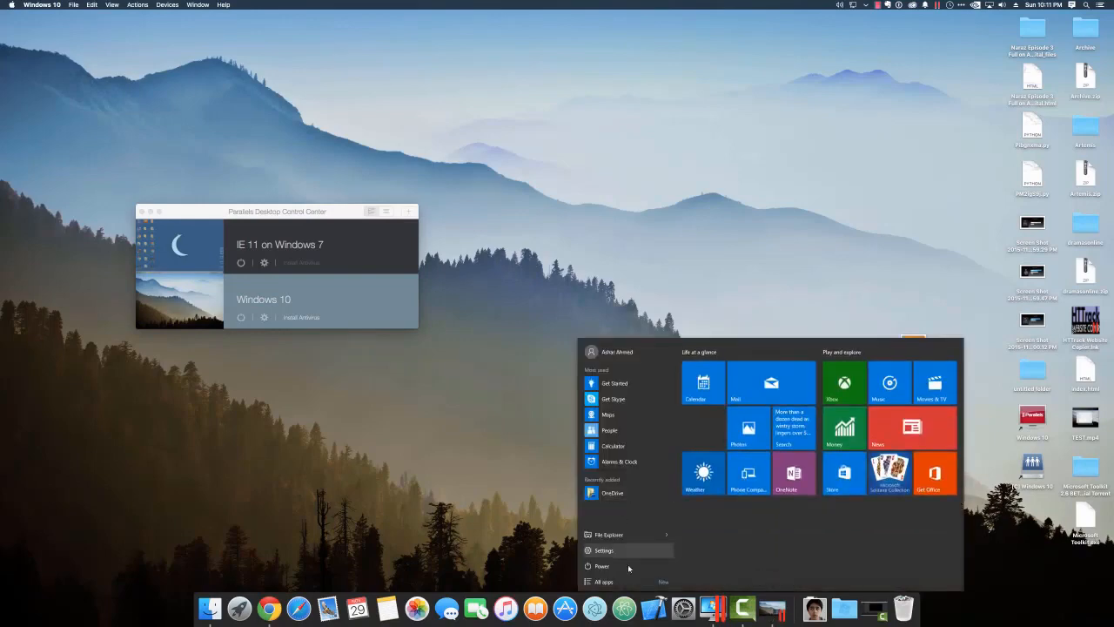
{"action": "left_click", "coordinate": [492, 435]}
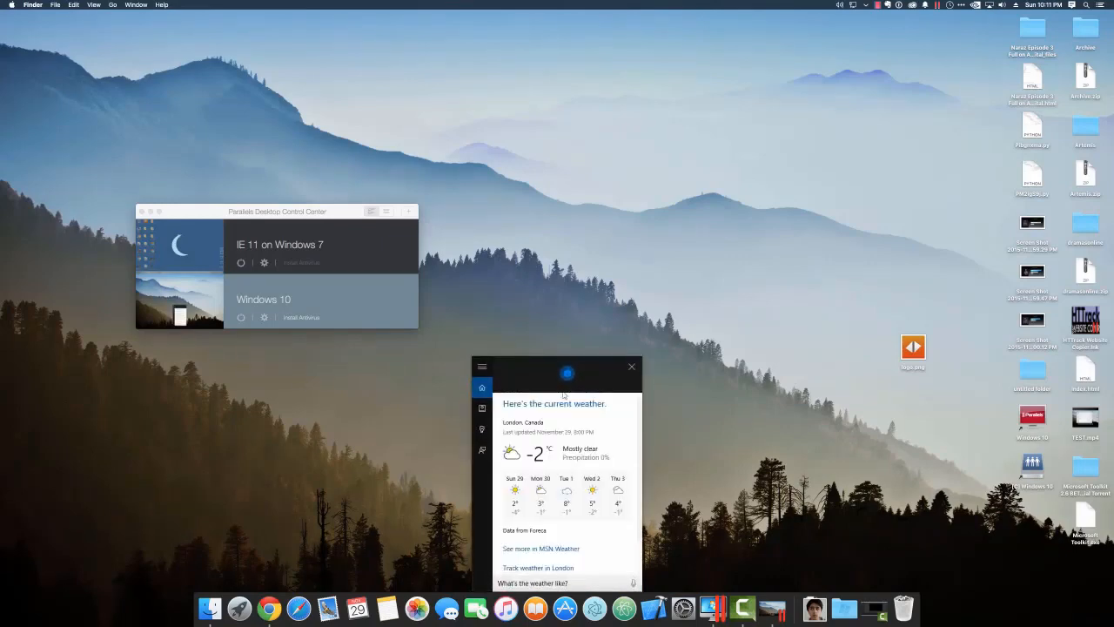
{"action": "left_click", "coordinate": [628, 370]}
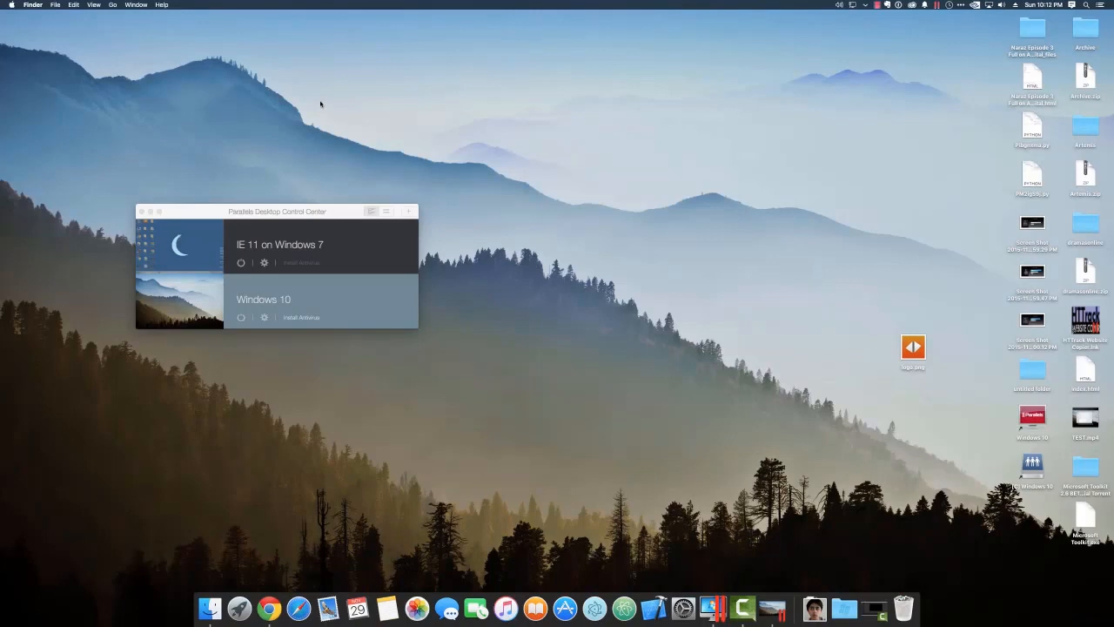
Move Control Center up and right, then open the Windows 10 Start menu from the Dock.
{"action": "left_click", "coordinate": [316, 215]}
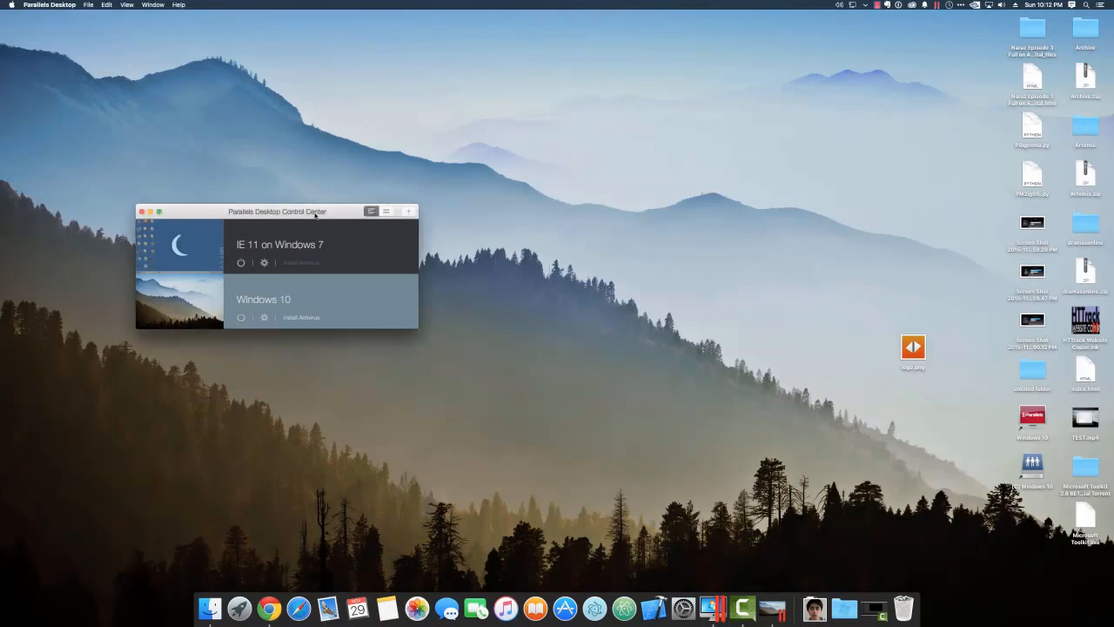
{"action": "left_click_drag", "start_coordinate": [322, 212], "coordinate": [381, 128]}
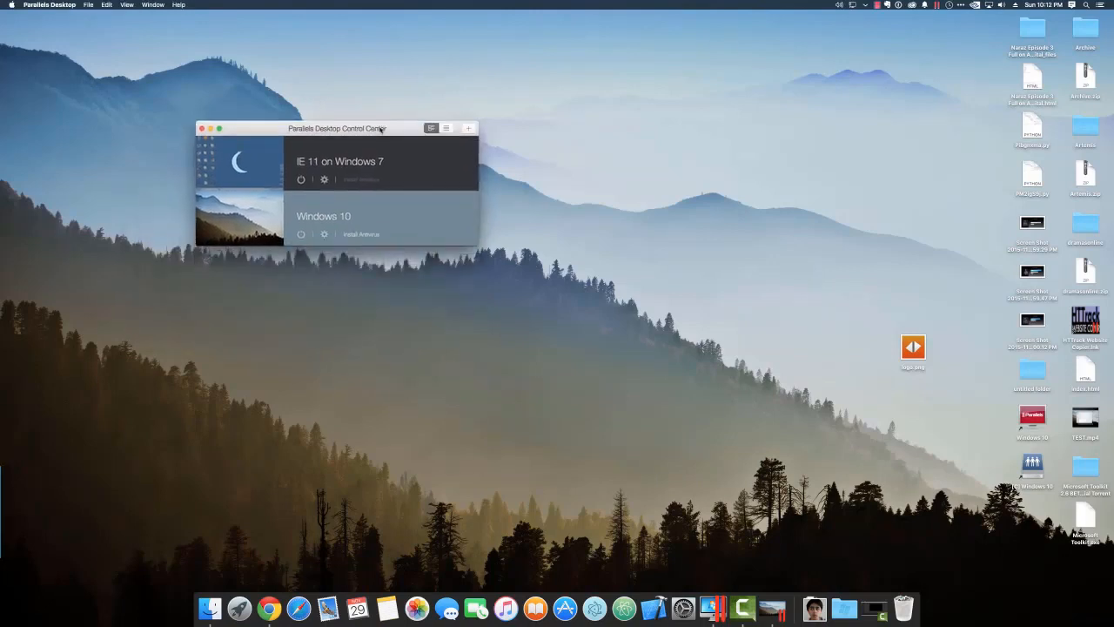
{"action": "left_click", "coordinate": [766, 607]}
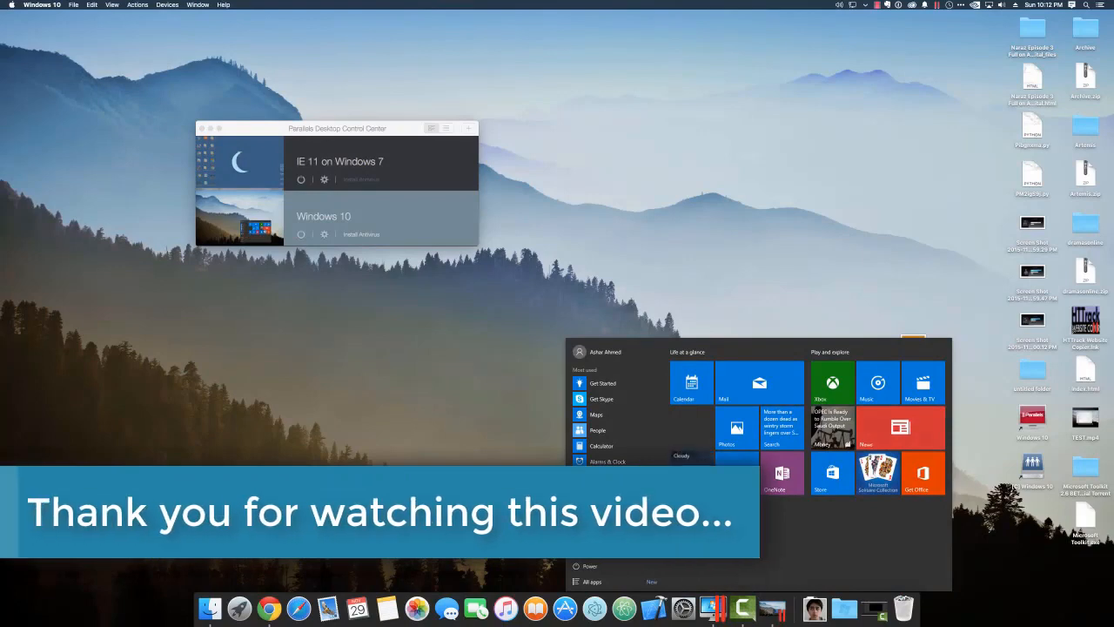
Open Settings, move it aside, and go to Update & Security.
{"action": "left_click", "coordinate": [594, 551]}
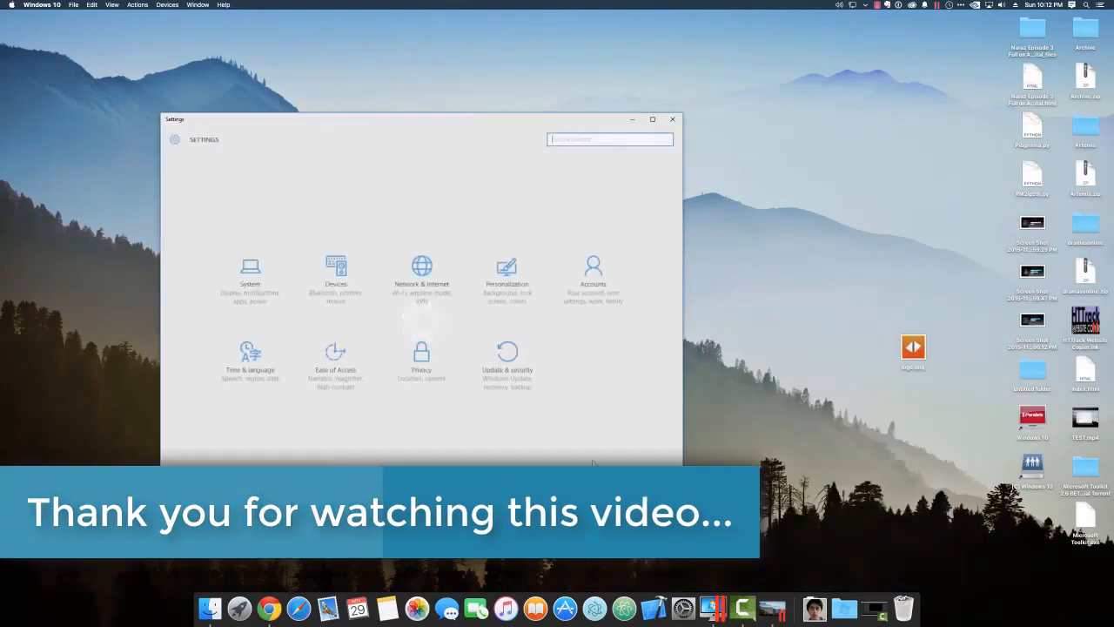
{"action": "left_click_drag", "start_coordinate": [272, 121], "coordinate": [372, 100]}
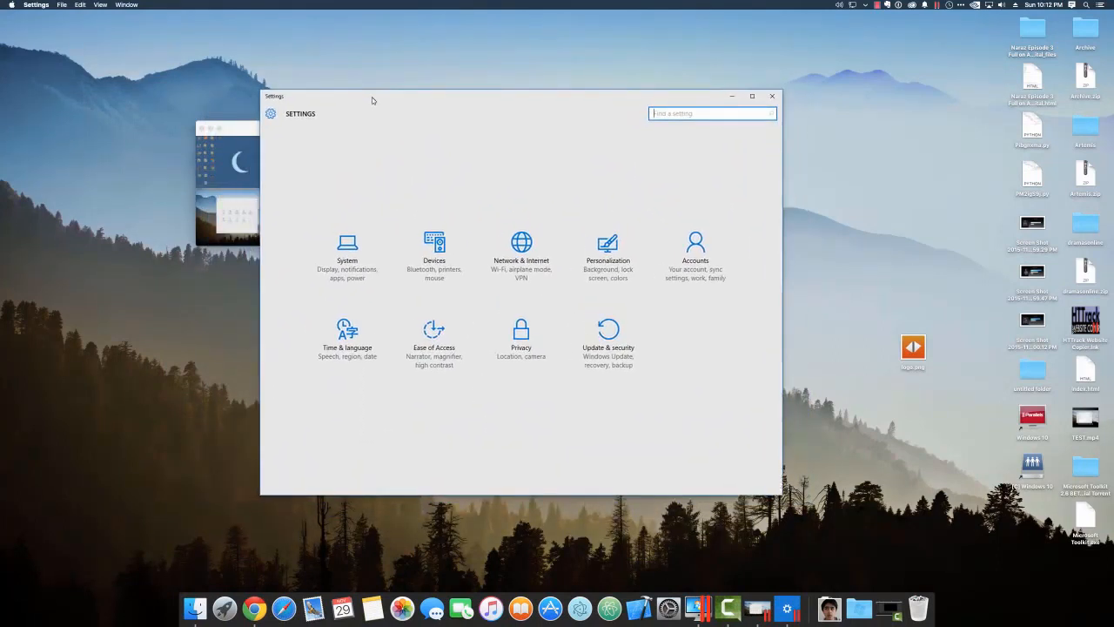
{"action": "left_click", "coordinate": [602, 343]}
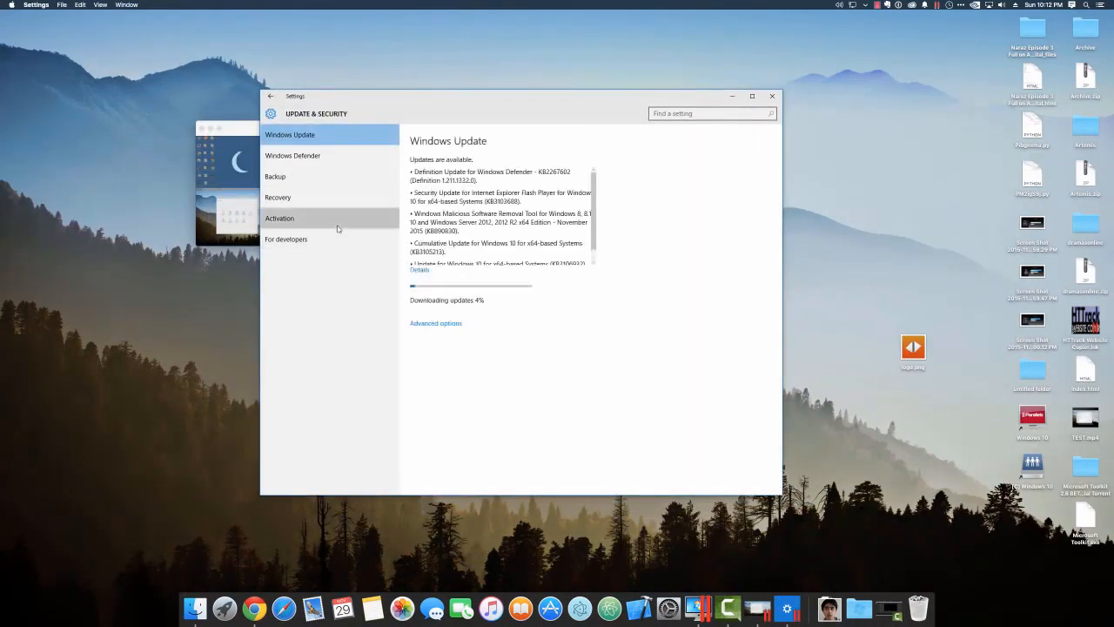